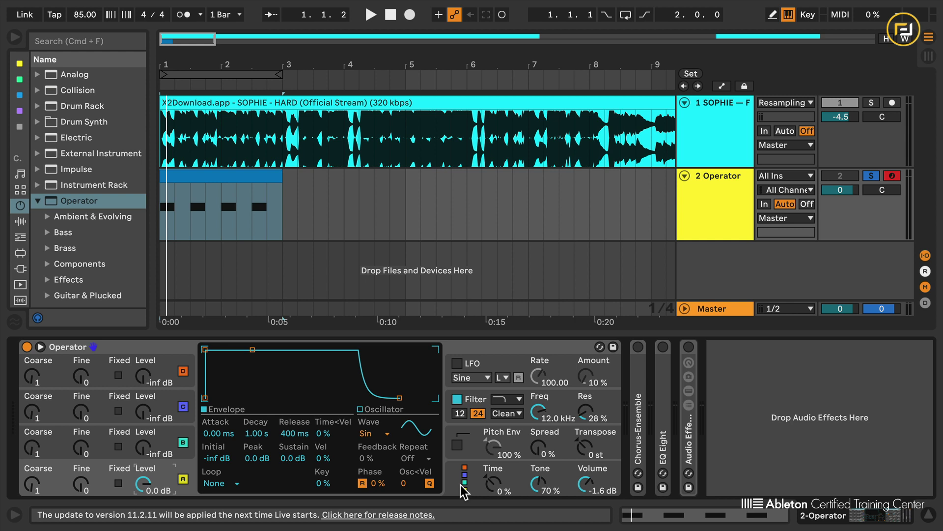
Step: Show Operator's global settings with the algorithm display and switch off oscillator D
left_click(464, 488)
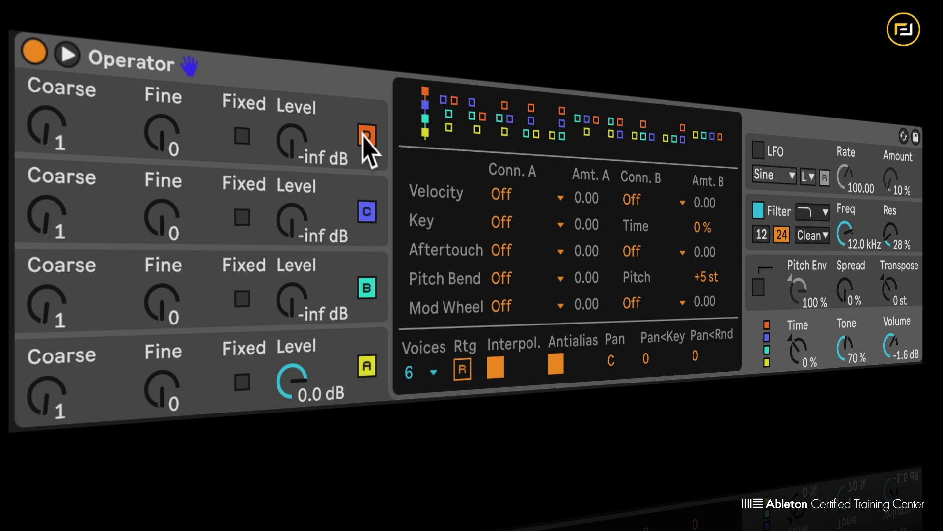
left_click(364, 137)
left_click(365, 140)
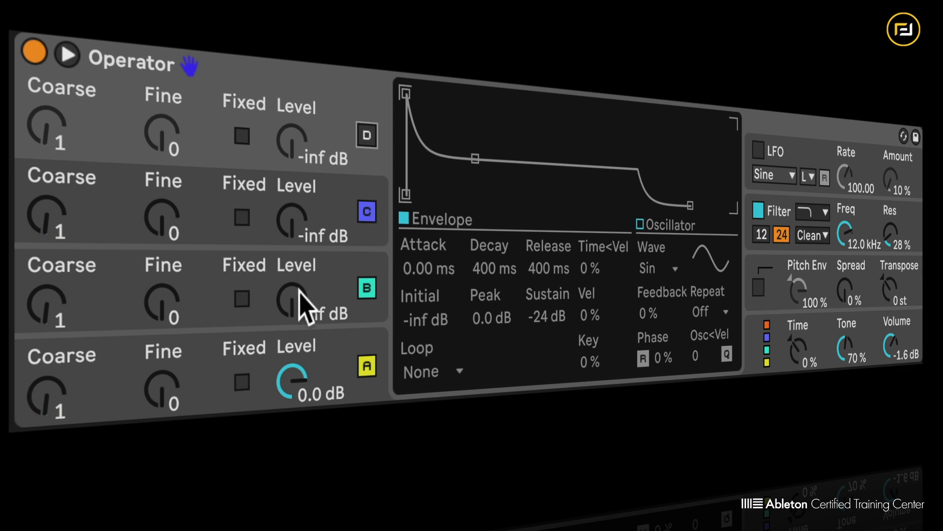
Step: Set oscillator B's level to -14 dB and its coarse tuning to 11
left_click(301, 307)
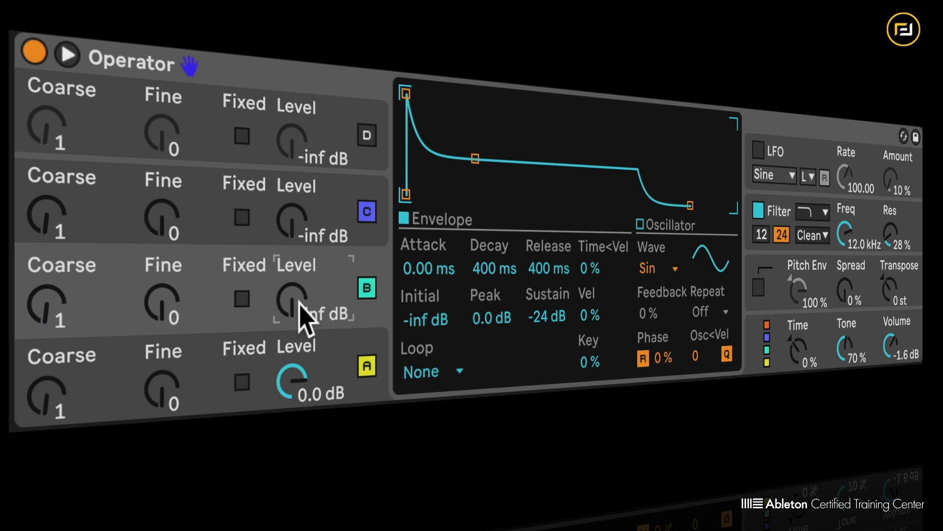
type("-14")
key("Return")
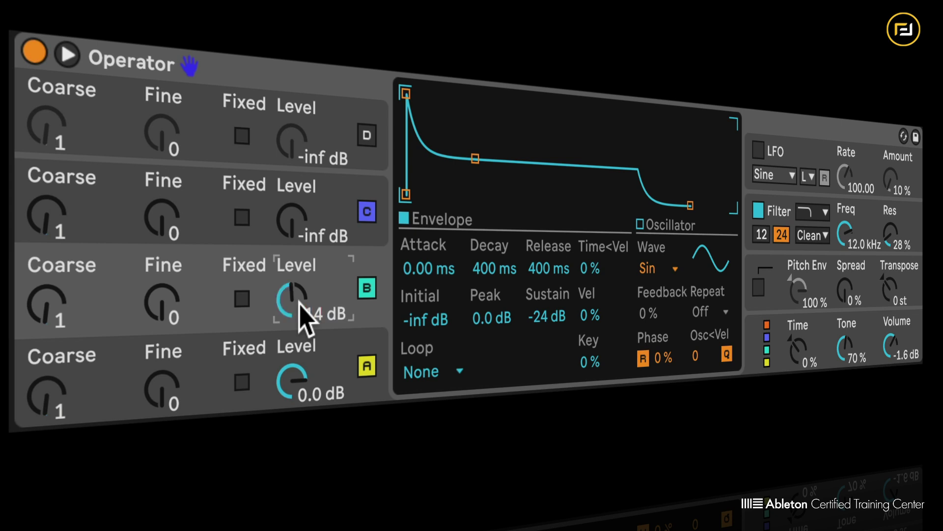
left_click(57, 319)
type("11")
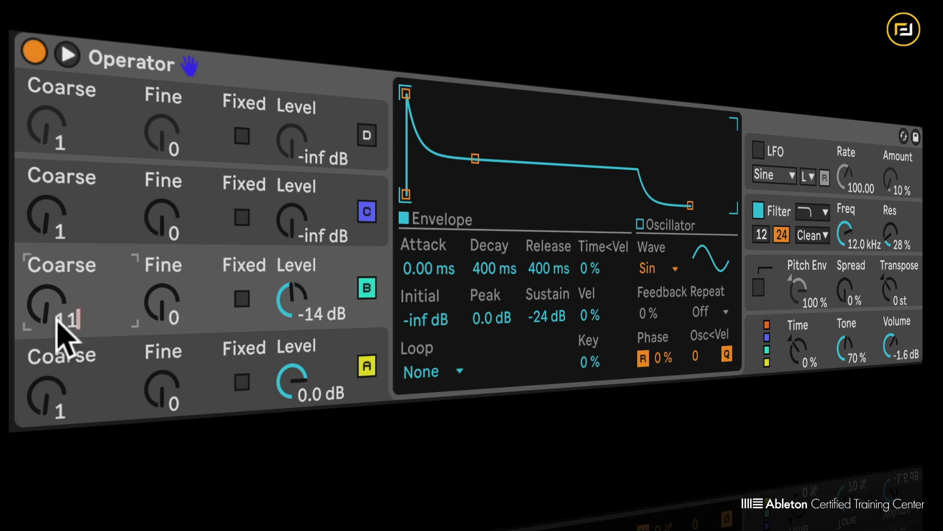
key("Return")
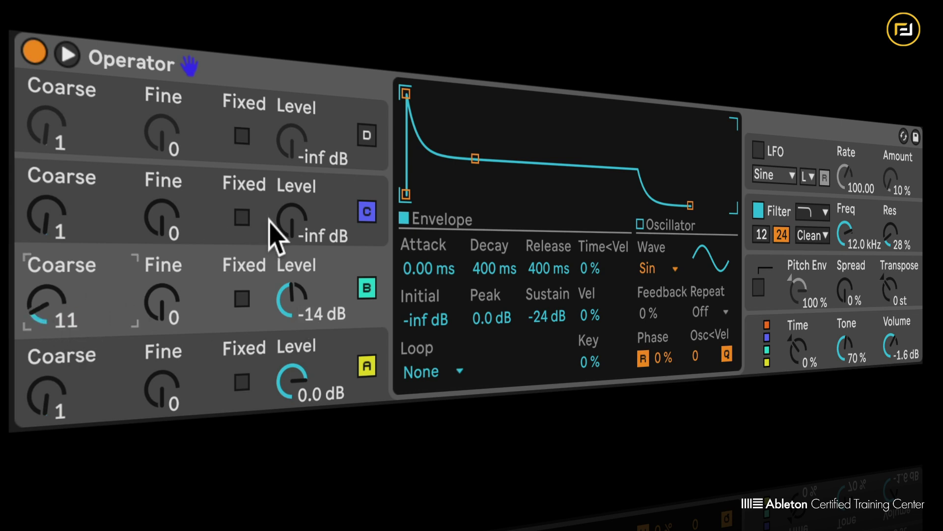
Step: Set oscillator C's level to -19 dB and its coarse tuning to 10
left_click(295, 238)
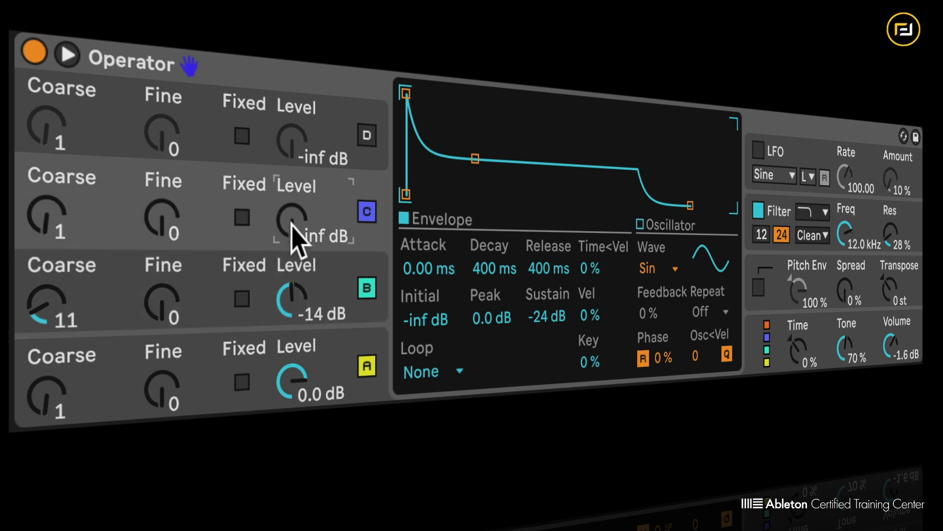
type("-19")
key("Return")
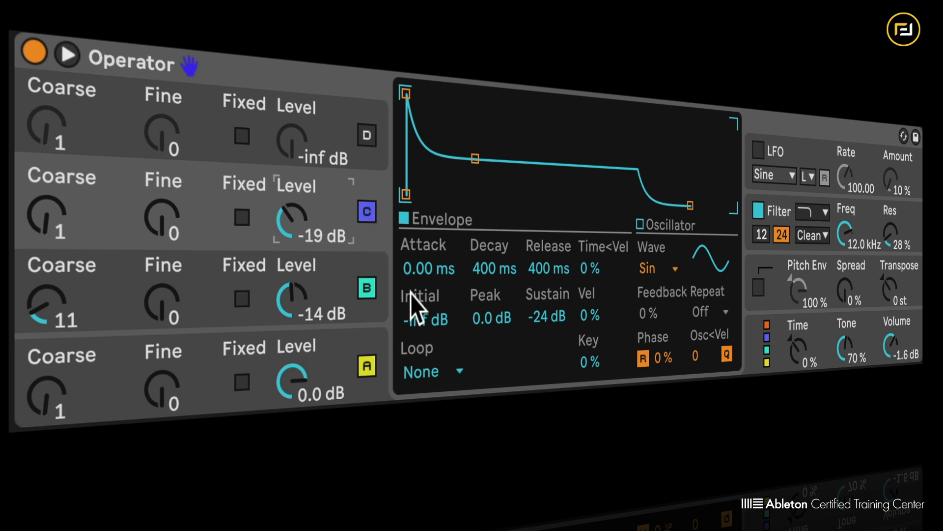
left_click(58, 222)
type("10")
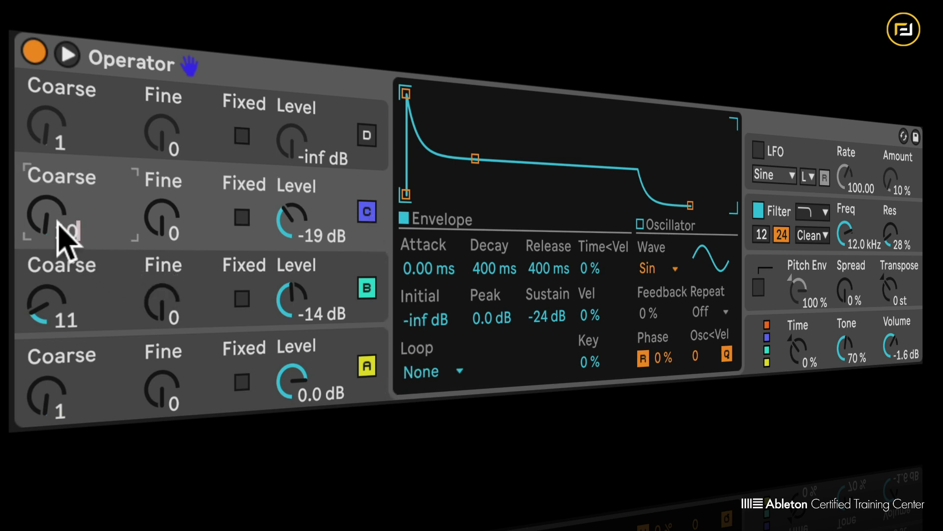
key("Return")
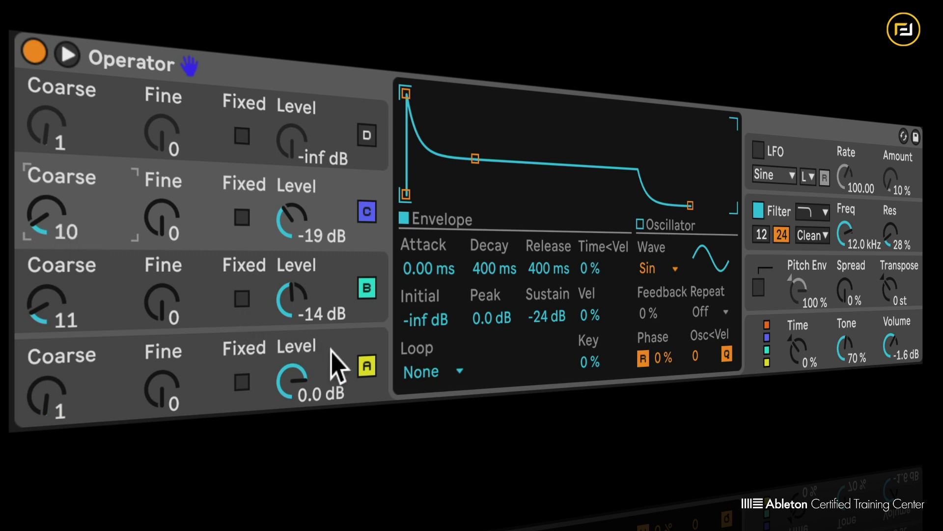
Step: Shape oscillator A's envelope with sustain at -inf dB and both decay and release at about 447 ms
left_click(335, 371)
left_click_drag(548, 317, 550, 325)
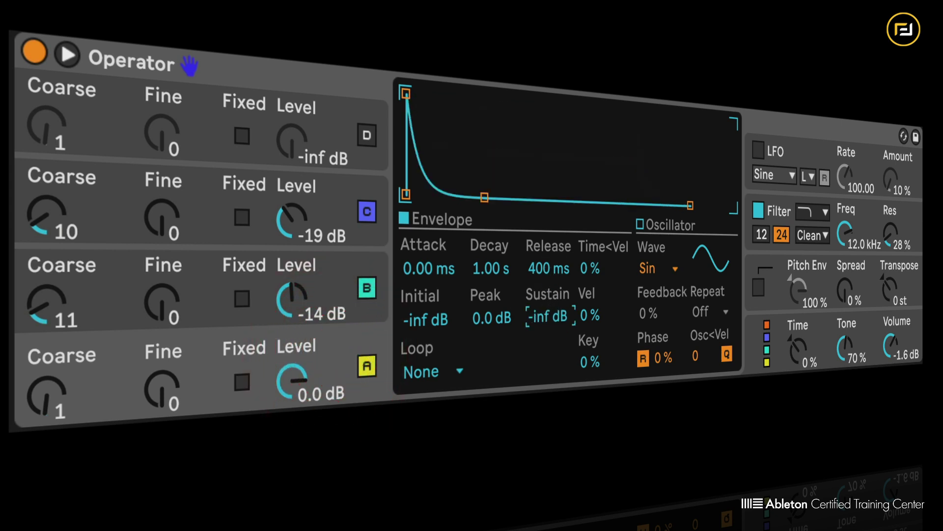
left_click_drag(544, 271, 499, 269)
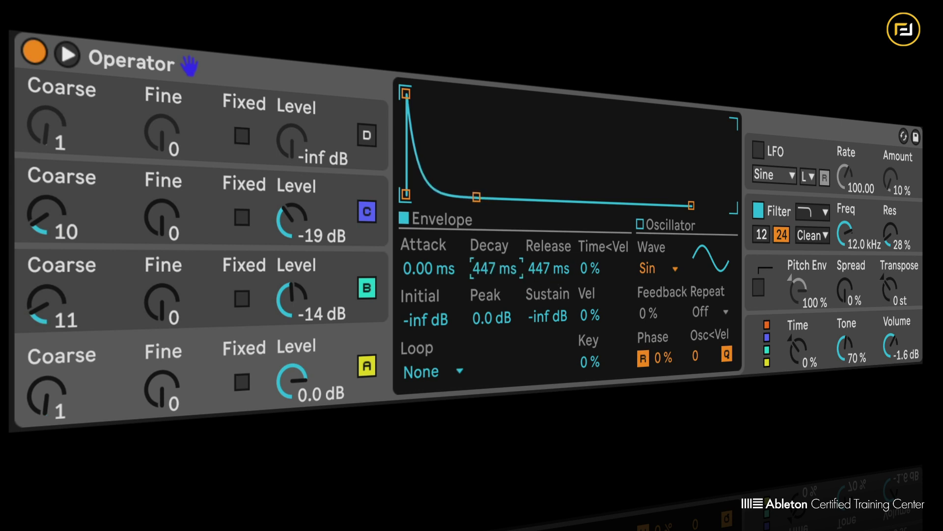
Step: Shape oscillator B's envelope with sustain at -inf dB and a decay of about 3.52 s
left_click(350, 315)
left_click_drag(558, 326, 558, 364)
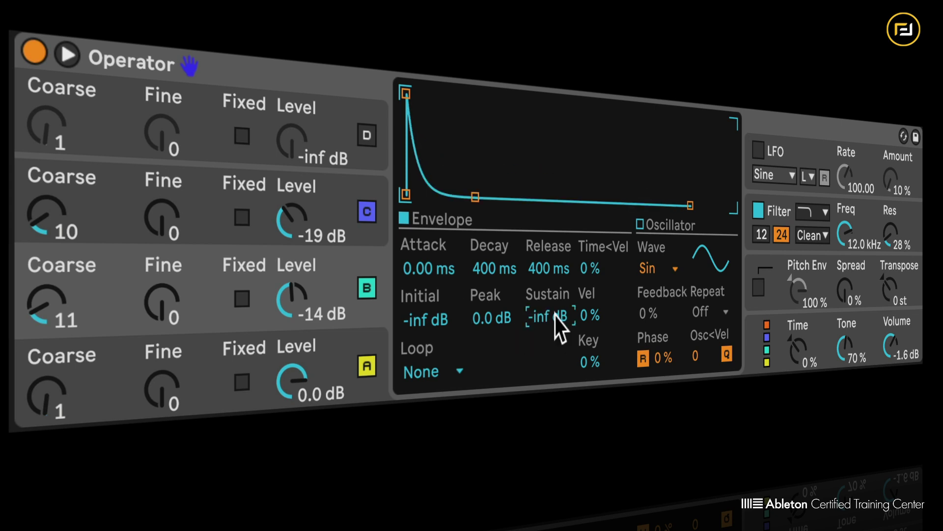
left_click_drag(514, 265, 514, 219)
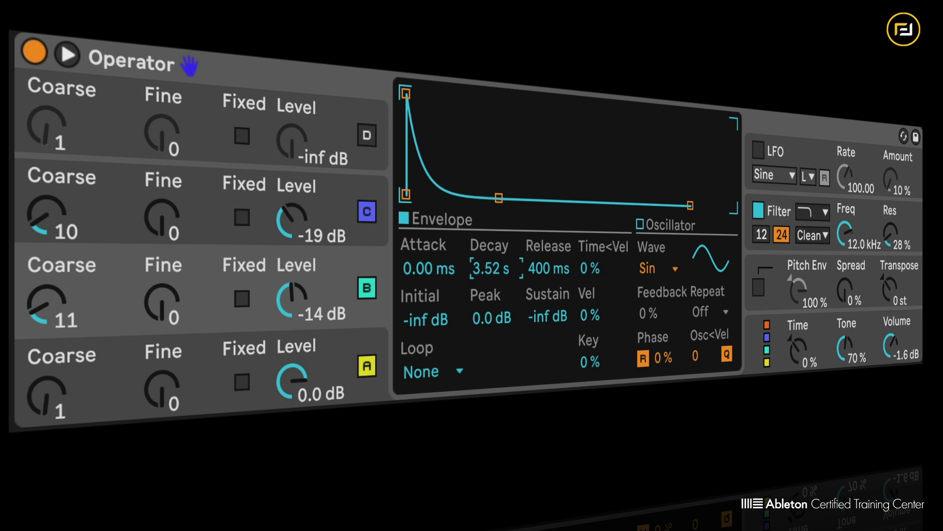
Step: Shape oscillator C's envelope with sustain at -inf dB and a decay of about 1.37 s
left_click(351, 231)
left_click_drag(548, 309, 548, 319)
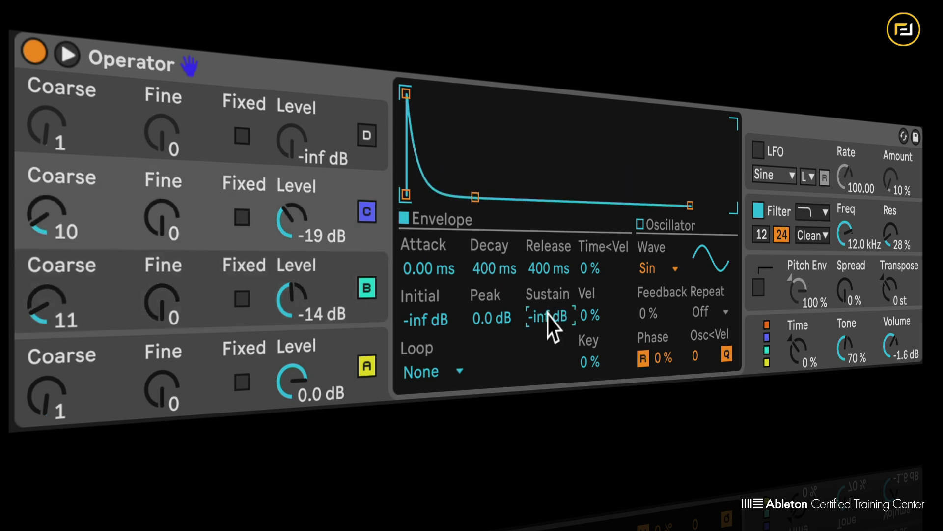
left_click(504, 275)
mouse_move(495, 268)
left_mouse_down()
mouse_move(495, 243)
mouse_move(495, 265)
left_mouse_up()
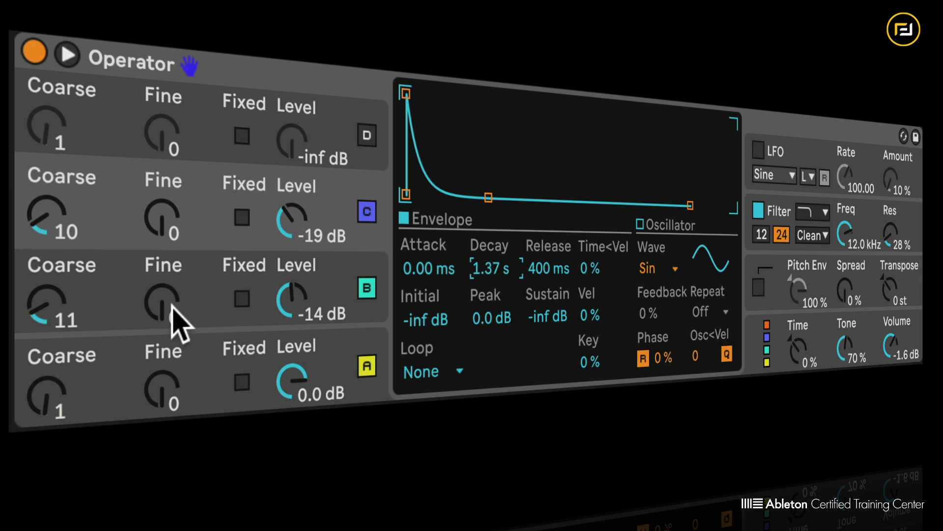
Step: Set oscillator B's fine tuning to 303
left_click(160, 317)
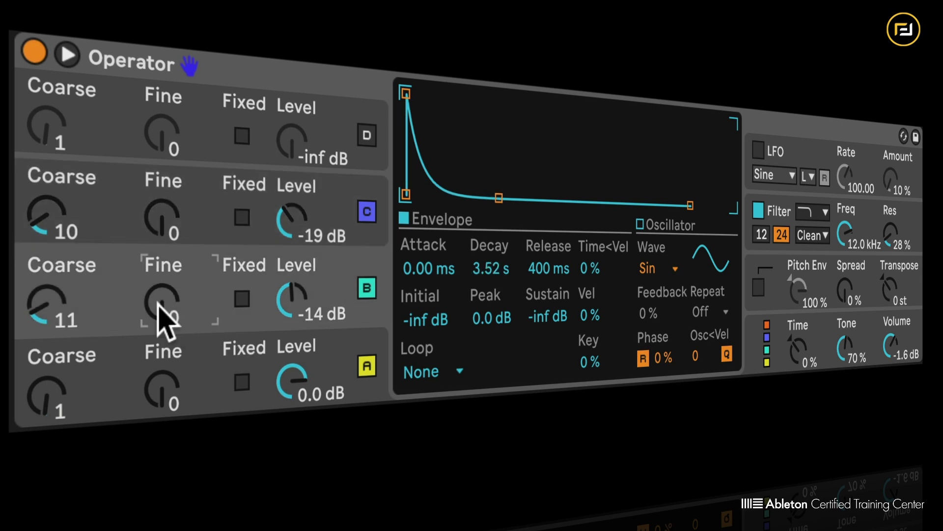
type("303")
key("Return")
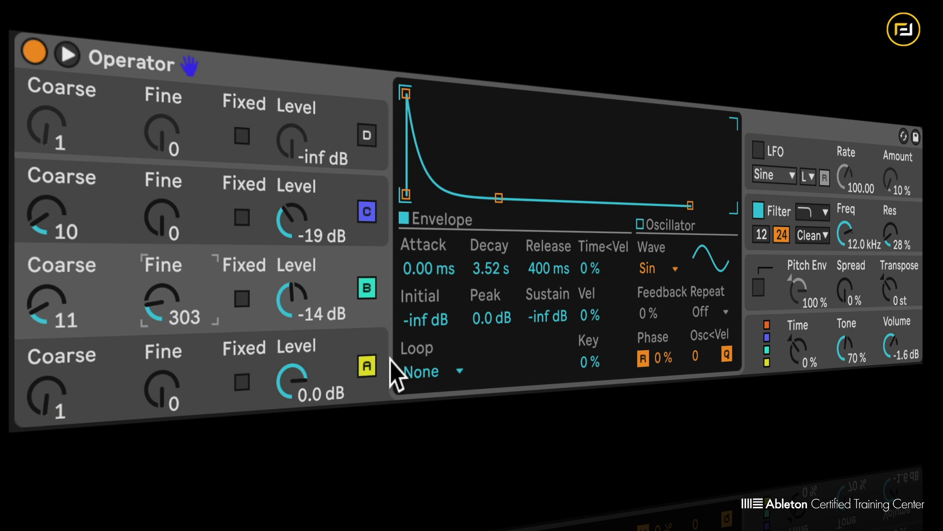
Step: Enable the pitch envelope with a peak of +36 st and a decay of about 189 ms
left_click(761, 290)
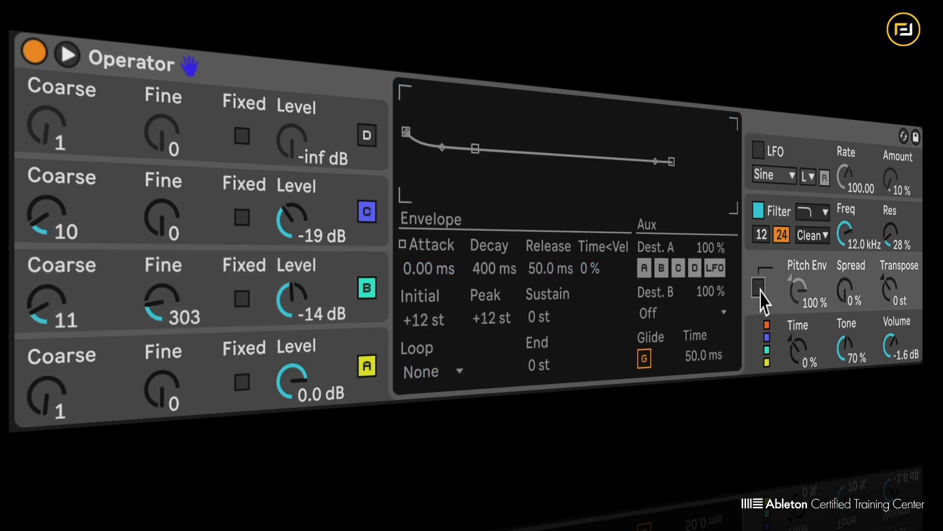
left_click(759, 289)
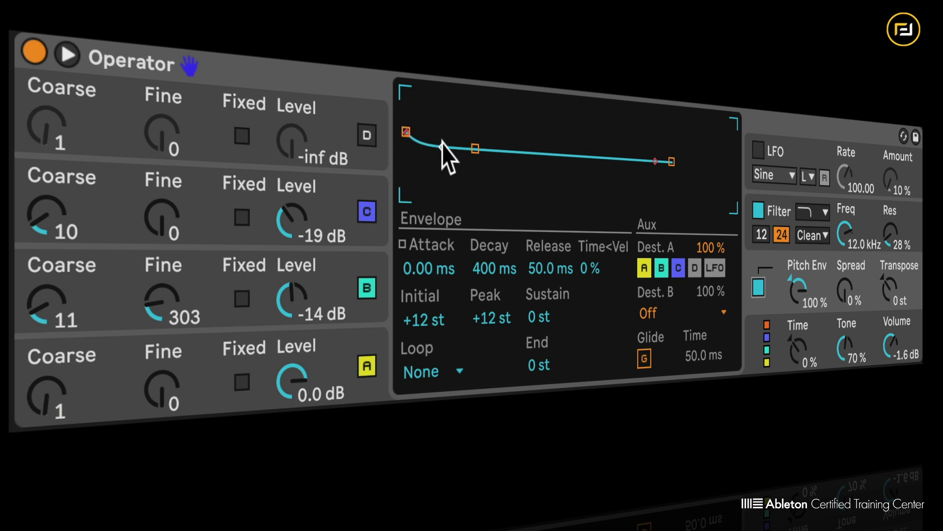
mouse_move(823, 307)
left_mouse_down()
mouse_move(824, 319)
mouse_move(824, 307)
left_mouse_up()
mouse_move(491, 317)
left_mouse_down()
mouse_move(496, 277)
mouse_move(496, 312)
left_mouse_up()
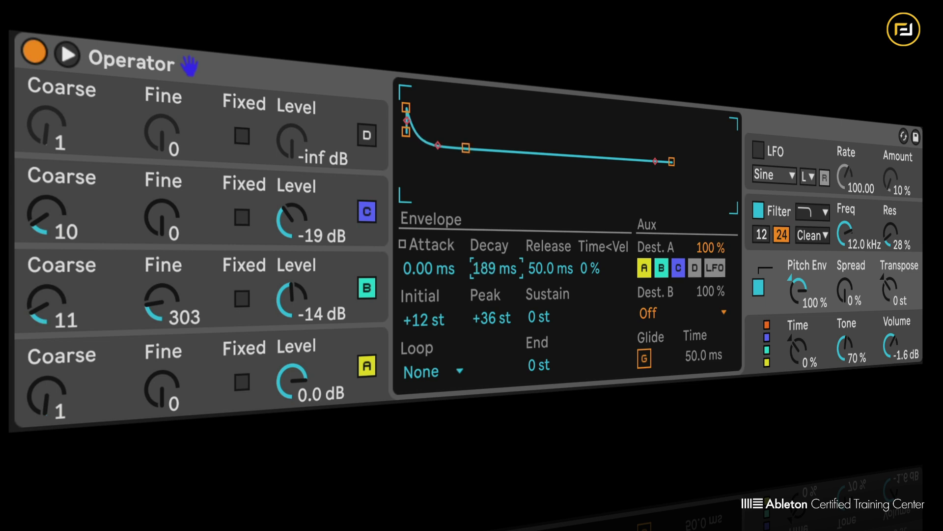
Step: Change the filter to high-pass with its frequency at about 231 Hz and resonance at 74 %
left_click(815, 215)
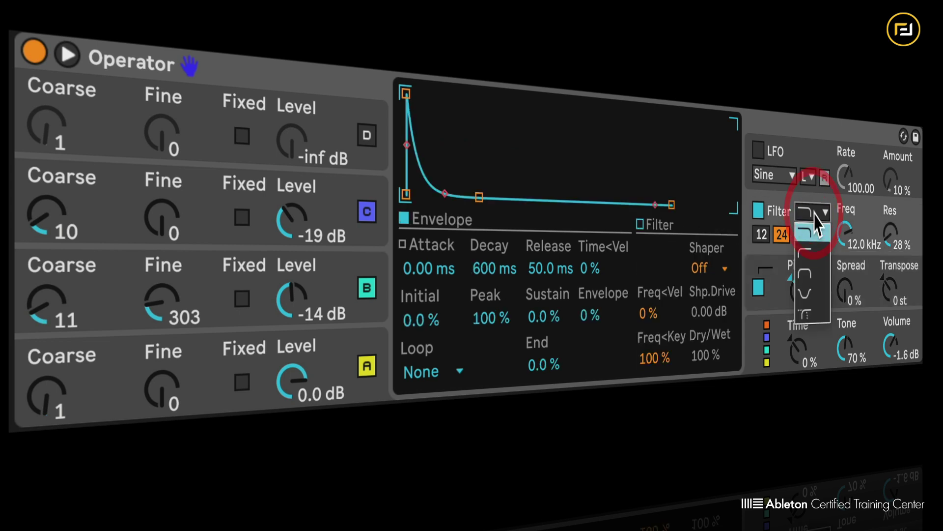
left_click(805, 253)
left_click_drag(849, 240, 849, 268)
left_click_drag(894, 237, 893, 213)
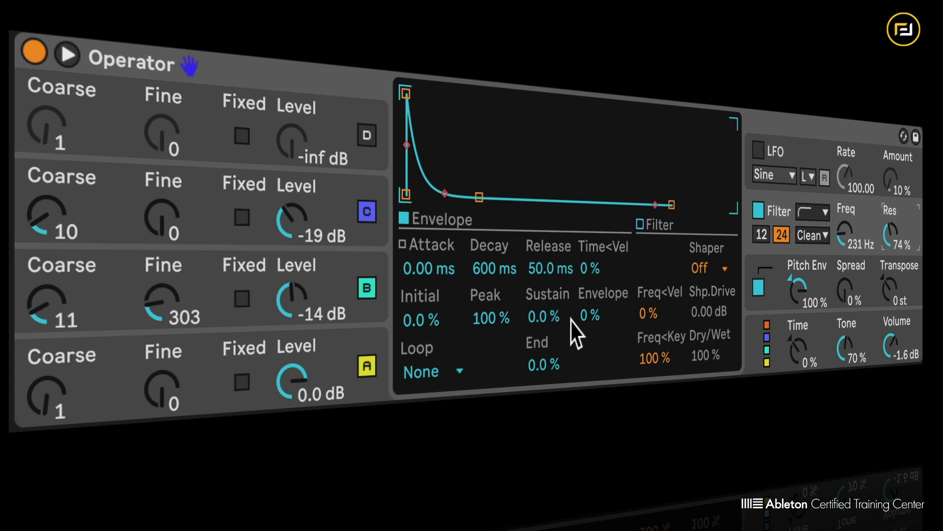
Step: Set the filter's envelope amount to 56 % with a decay of about 2.49 s, and raise Operator's spread to 100 %
left_click(590, 315)
left_click_drag(589, 315, 564, 295)
mouse_move(495, 268)
left_mouse_down()
mouse_move(494, 290)
mouse_move(495, 268)
mouse_move(485, 265)
left_mouse_up()
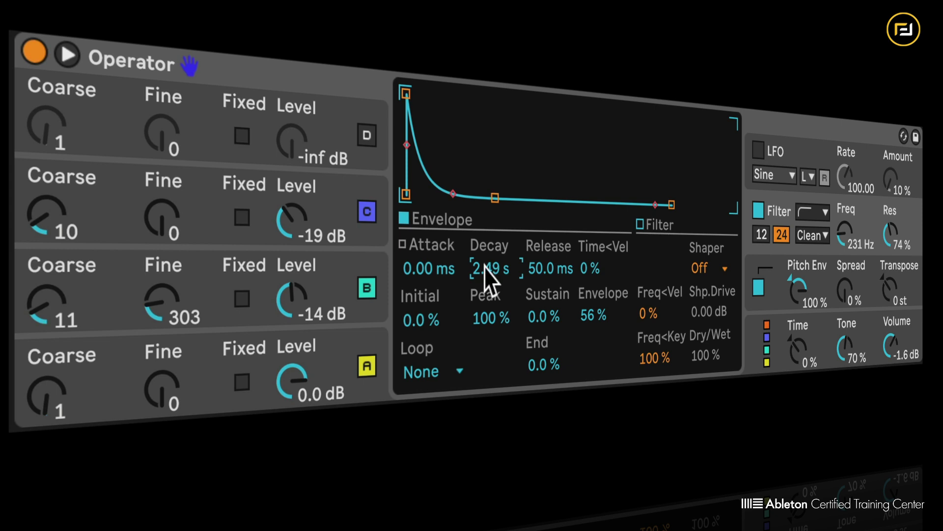
left_click(846, 292)
mouse_move(846, 292)
left_mouse_down()
mouse_move(846, 265)
mouse_move(847, 291)
left_mouse_up()
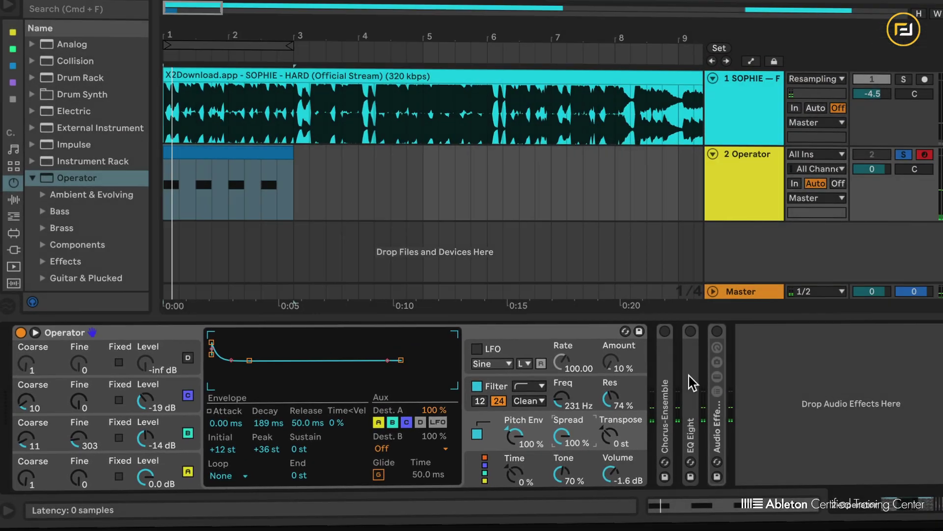
Step: Unfold the EQ Eight device, activate it and audition the loop
double_click(691, 388)
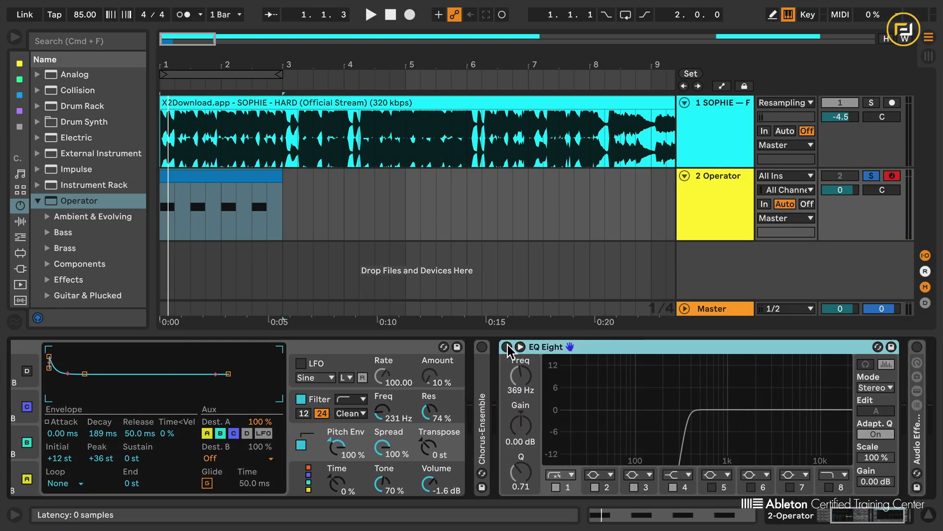
left_click(507, 346)
key("space")
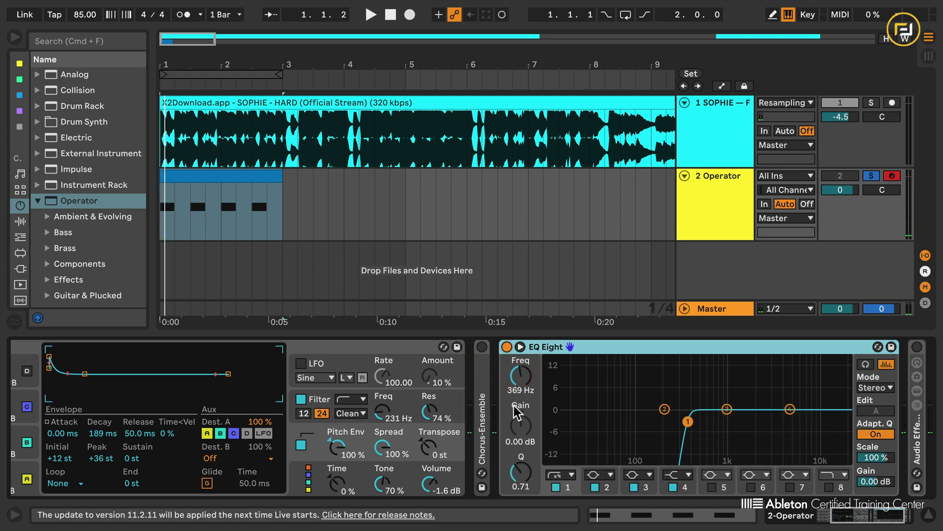
Step: Set the filter's shaper to Sine with a shaper drive of 12.0 dB
left_click(398, 399)
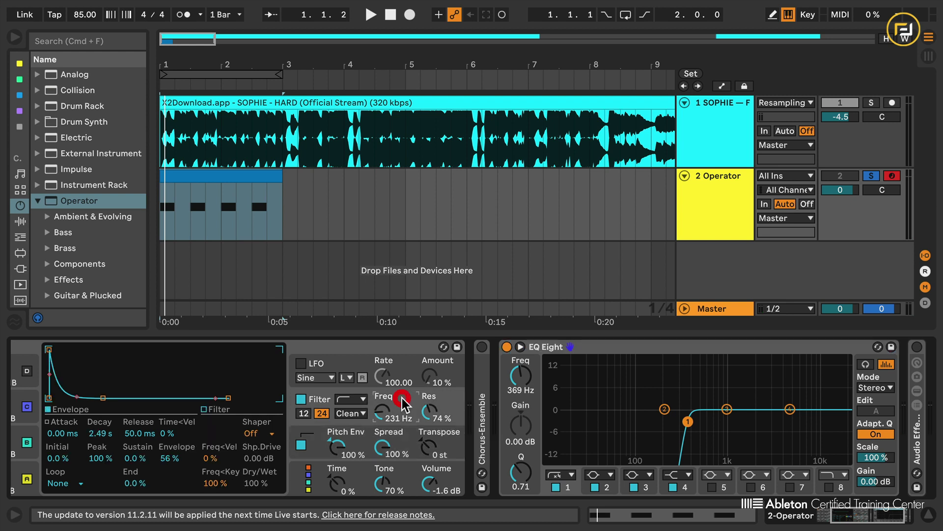
left_click(253, 433)
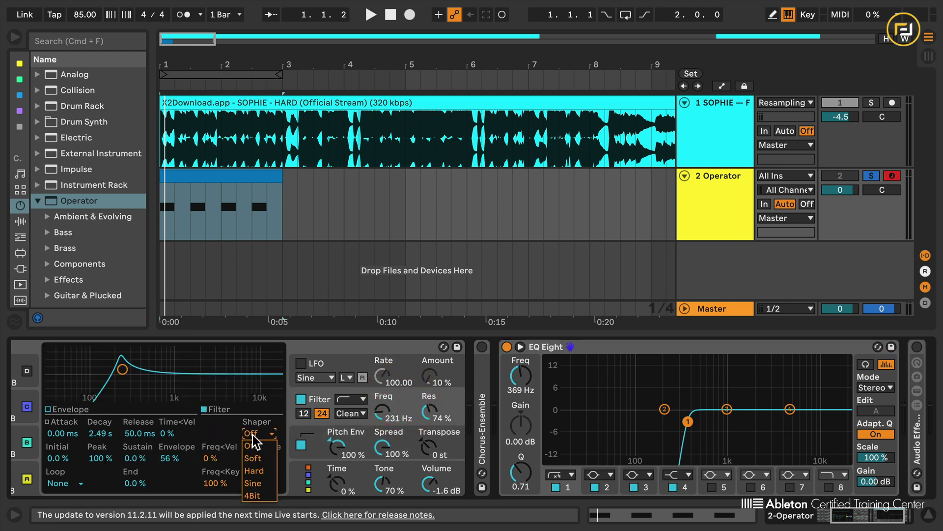
left_click(263, 483)
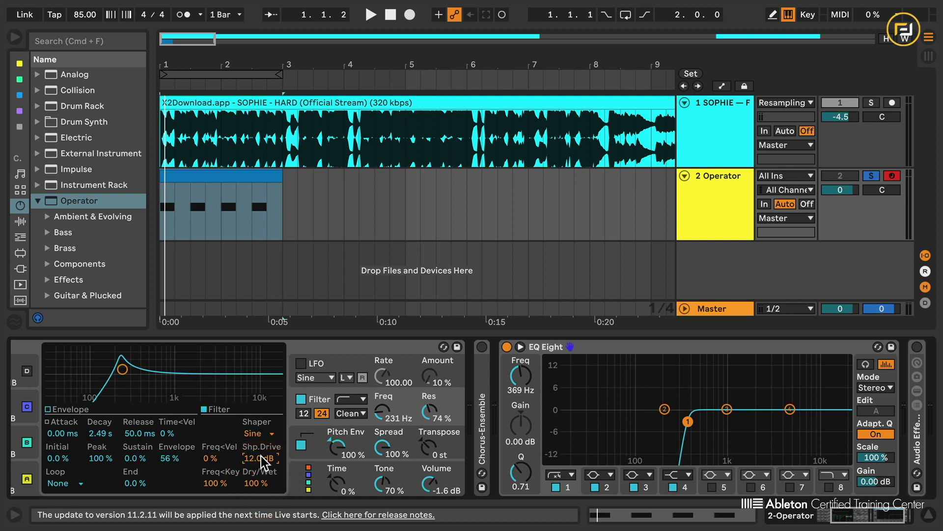
Step: Start and stop playback repeatedly to audition the driven Operator sound
key("space")
key("space")
key("space")
key("space")
key("space")
key("space")
key("space")
key("space")
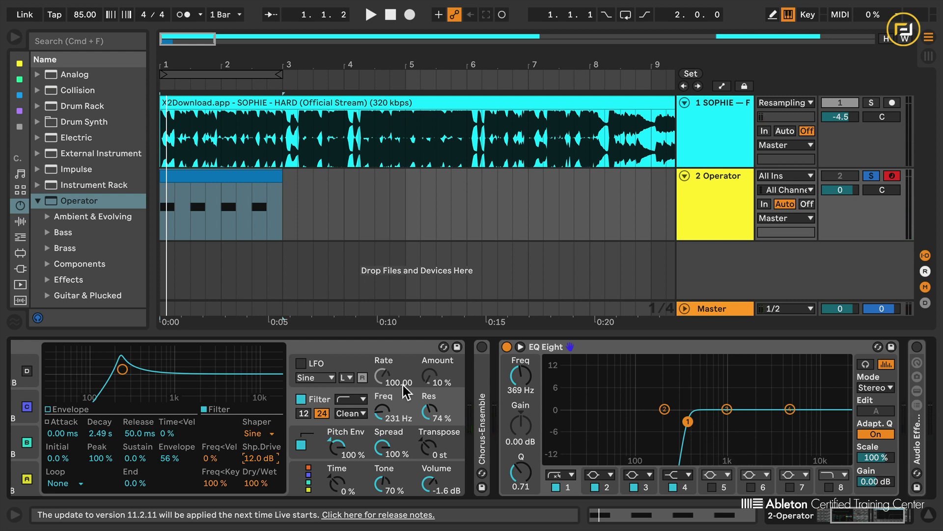
Step: Unfold and activate Chorus-Ensemble, set its Dry/Wet to 100 % and Feedback to 70 %, with playback stopped
double_click(482, 418)
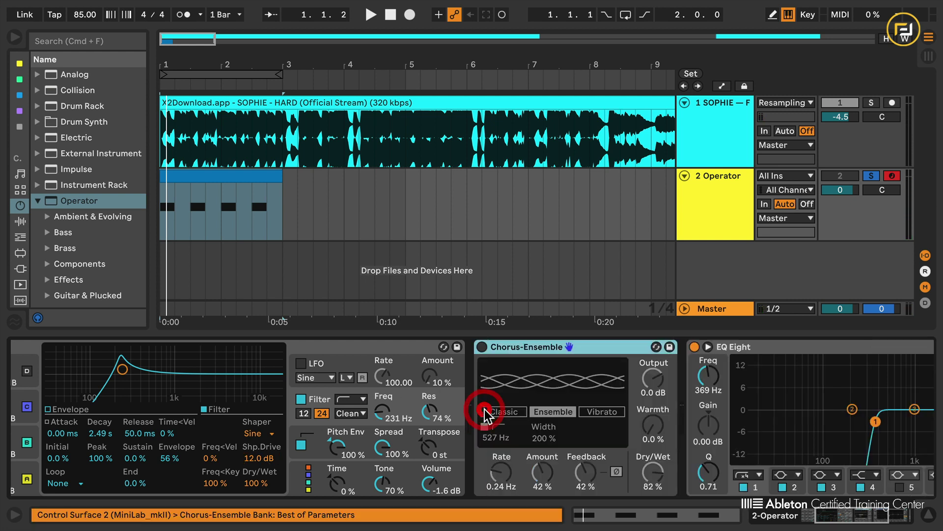
left_click(482, 347)
left_click(641, 466)
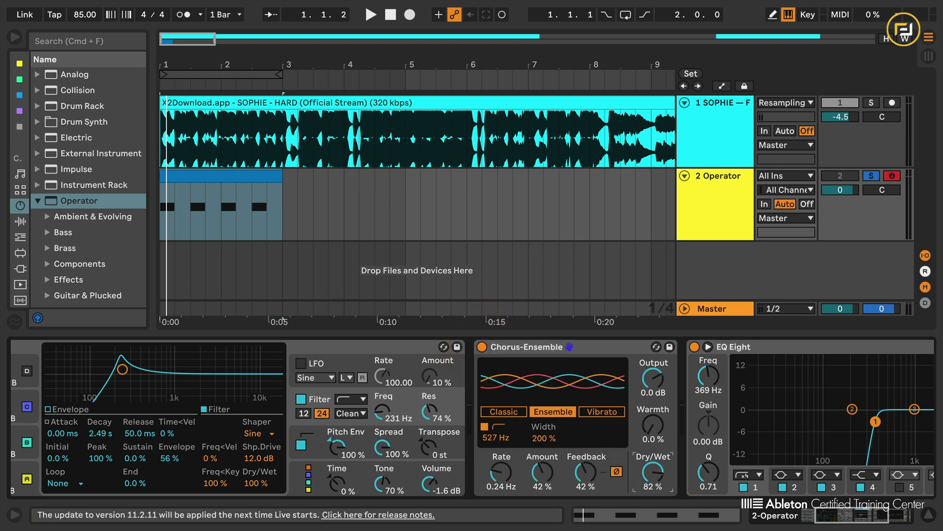
left_click_drag(641, 467, 641, 423)
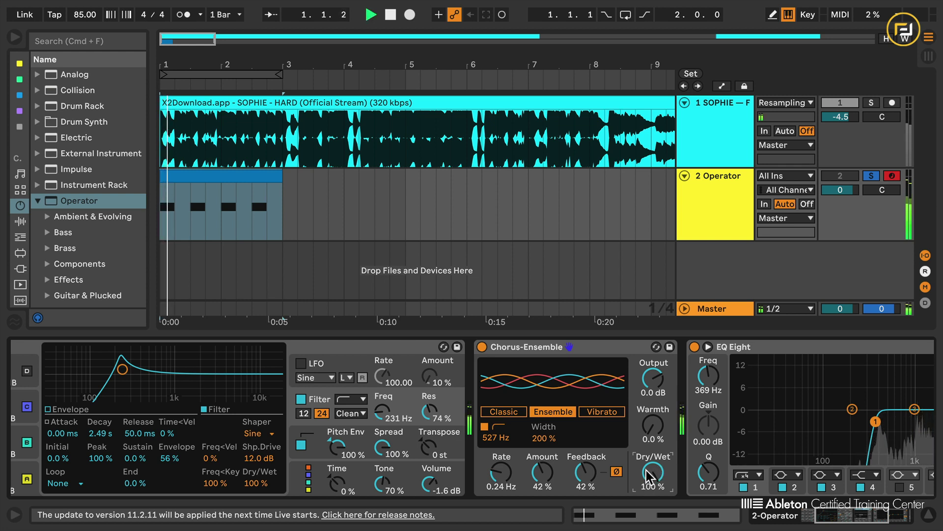
key("space")
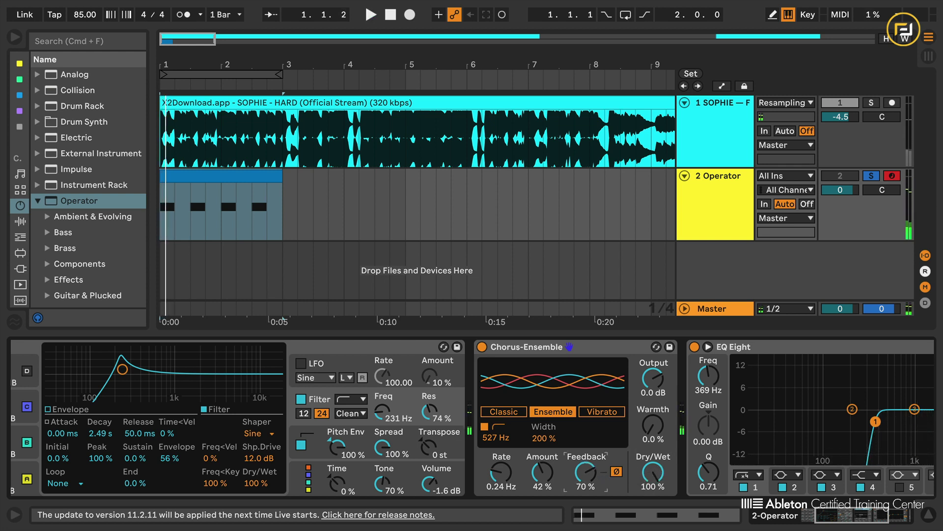
Step: Try higher Chorus-Ensemble Feedback values of 82 % and 99 %, auditioning the loop
key("space")
left_click_drag(591, 479, 591, 461)
key("space")
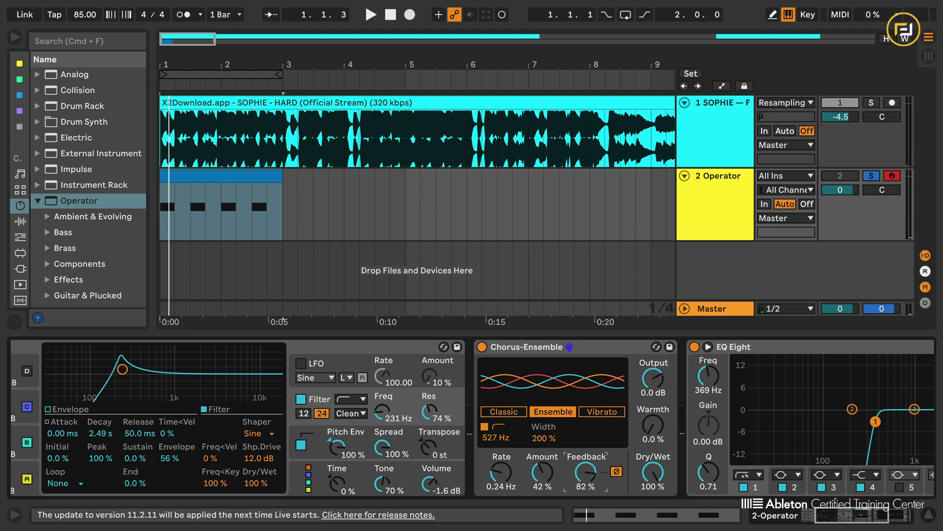
key("space")
key("space")
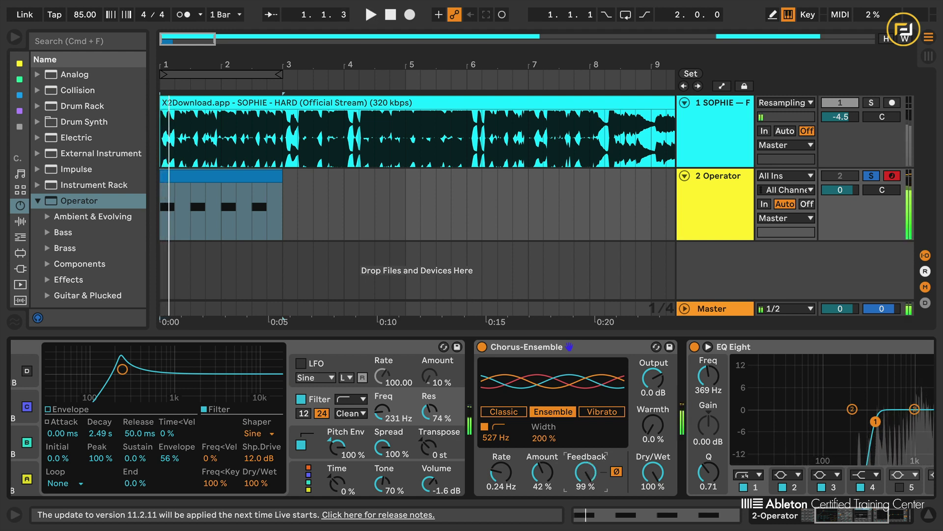
Step: Set the Chorus-Ensemble Feedback to 72 % and audition the loop
key("space")
left_click_drag(586, 473, 589, 479)
key("space")
key("space")
key("space")
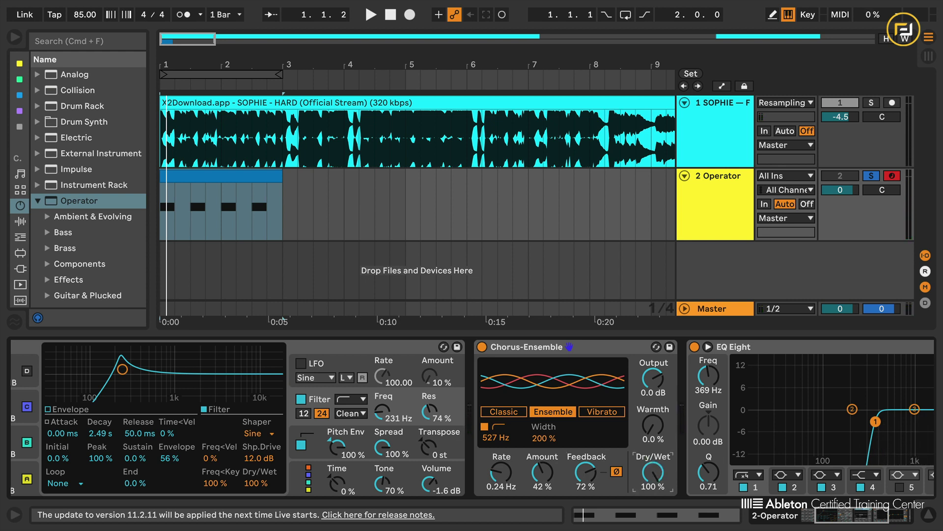
Step: Lower the Chorus-Ensemble Dry/Wet to 0 % while playing the loop repeatedly to compare the dry sound with the effect
key("space")
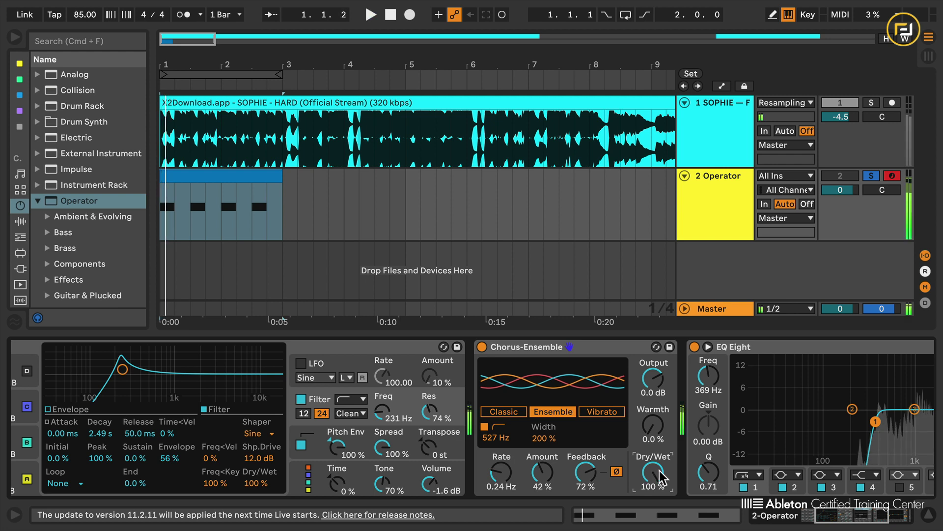
left_click_drag(661, 476, 661, 427)
key("space")
key("space")
key("space")
key("space")
key("space")
key("space")
key("space")
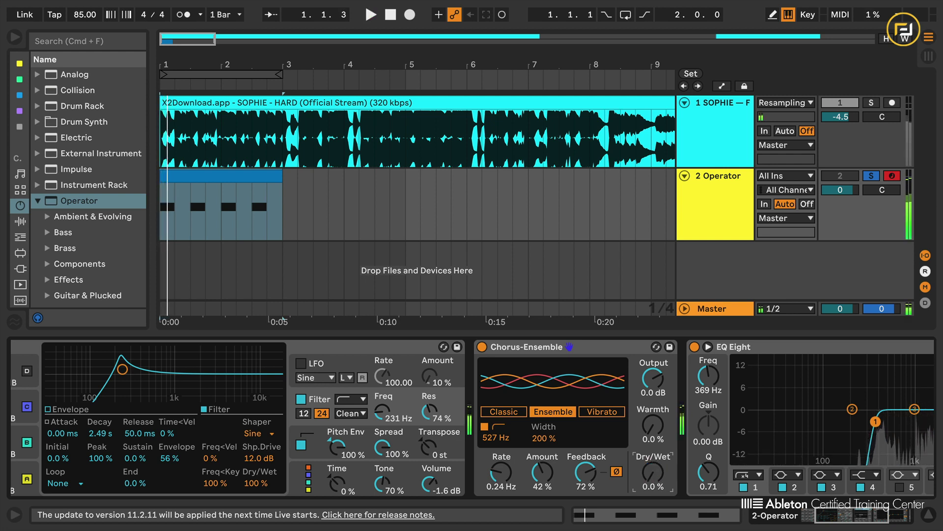
key("space")
key("space")
key("space")
key("space")
left_click_drag(661, 477, 662, 526)
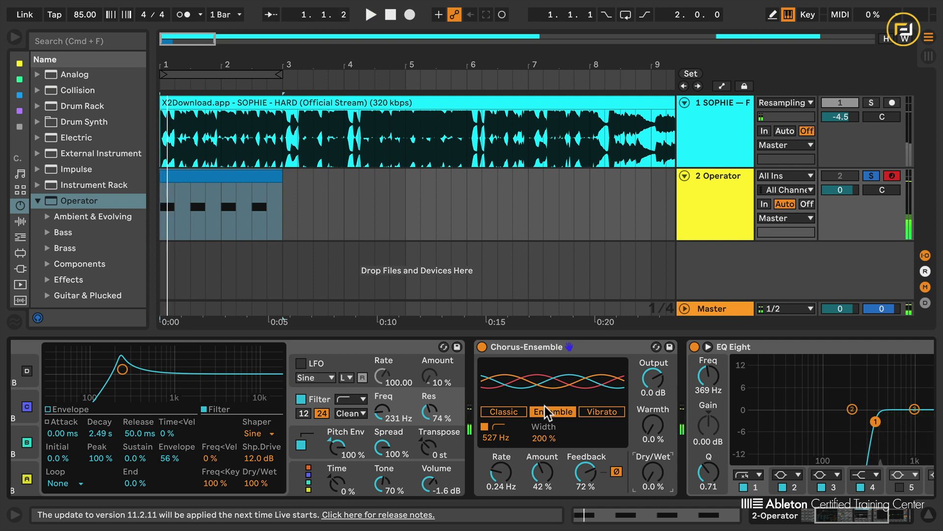
Step: Add the Envelope MIDI device before Operator, map it to the Chorus-Ensemble Dry/Wet and audition the modulation
left_click(22, 237)
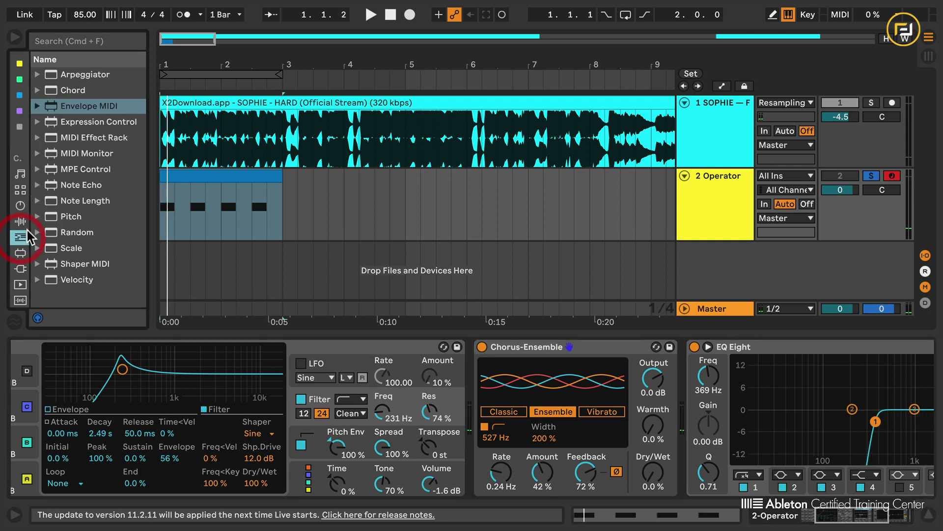
double_click(99, 107)
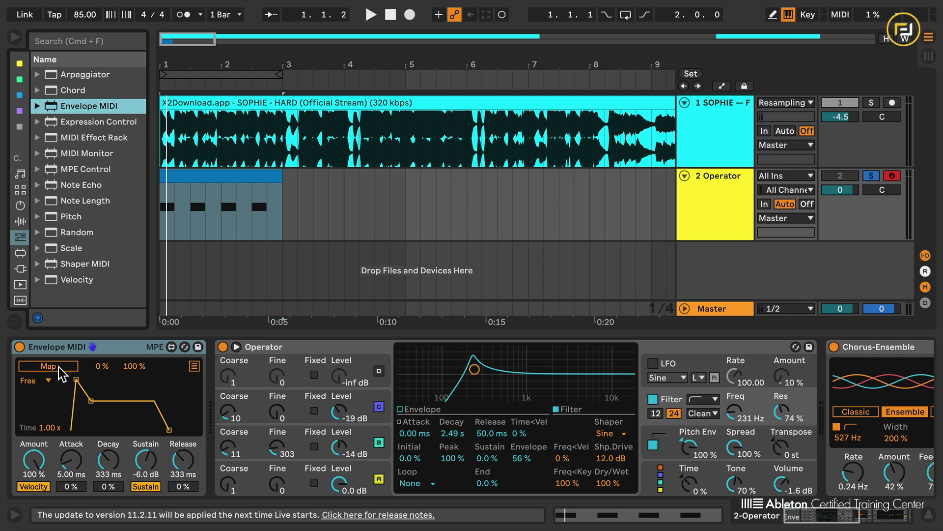
left_click(42, 367)
scroll(638, 464, "right", 10)
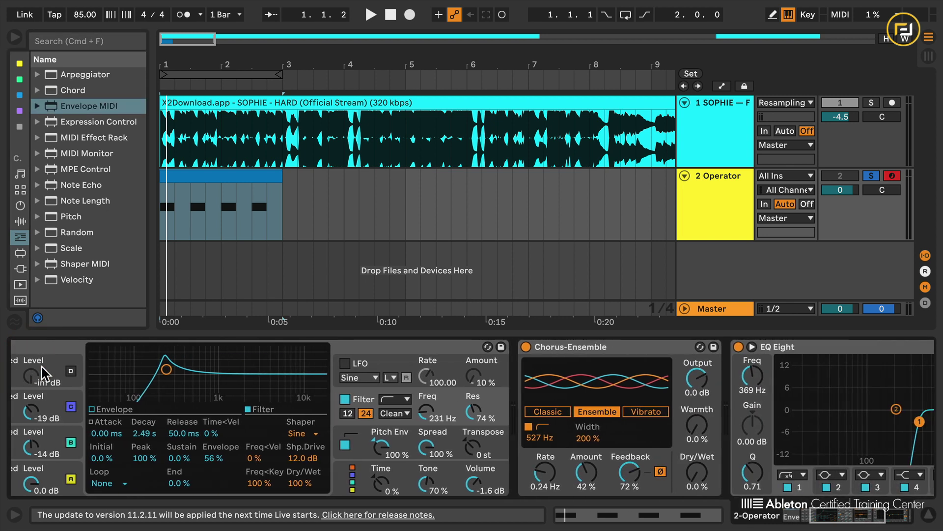
left_click(683, 477)
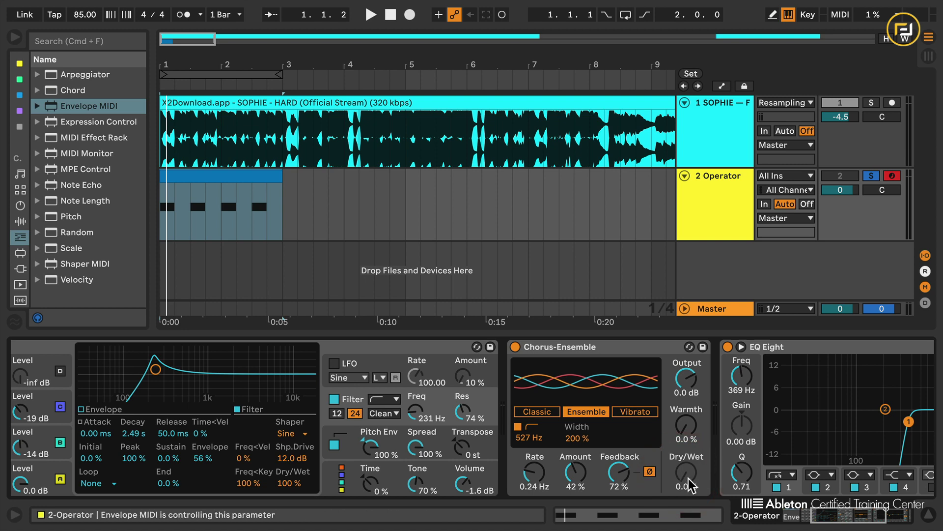
key("space")
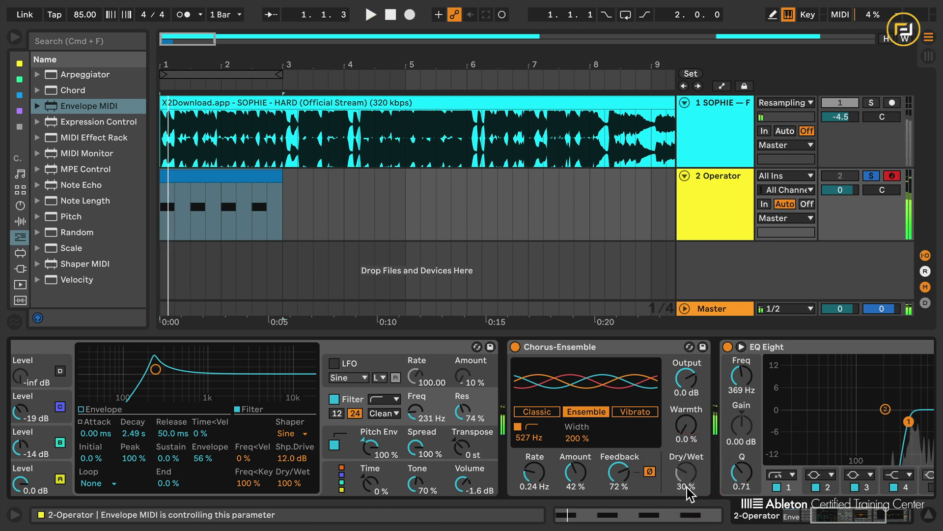
Step: Set the Envelope MIDI's Dry/Wet mapping range to a minimum of 94 % and a maximum of 28 %
scroll(683, 487, "left", 10)
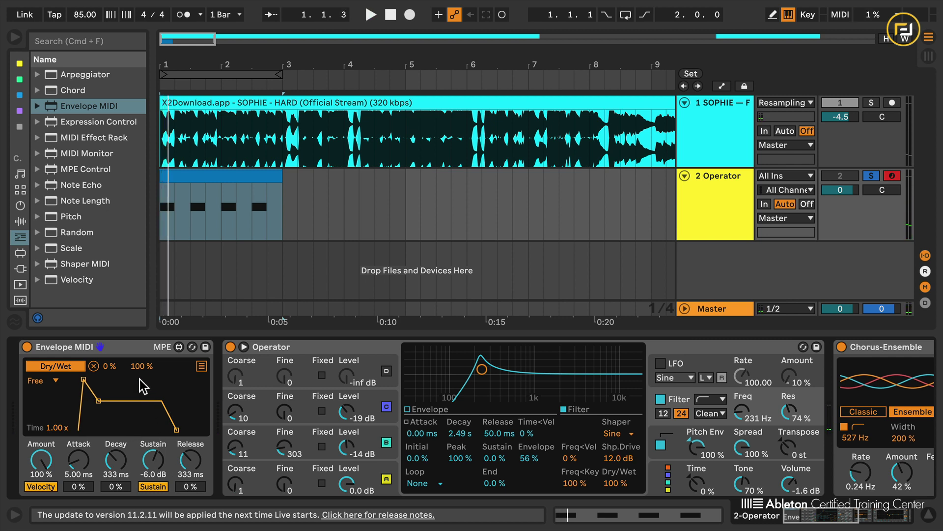
left_click(109, 367)
left_click(115, 374)
scroll(145, 376, "right", 6)
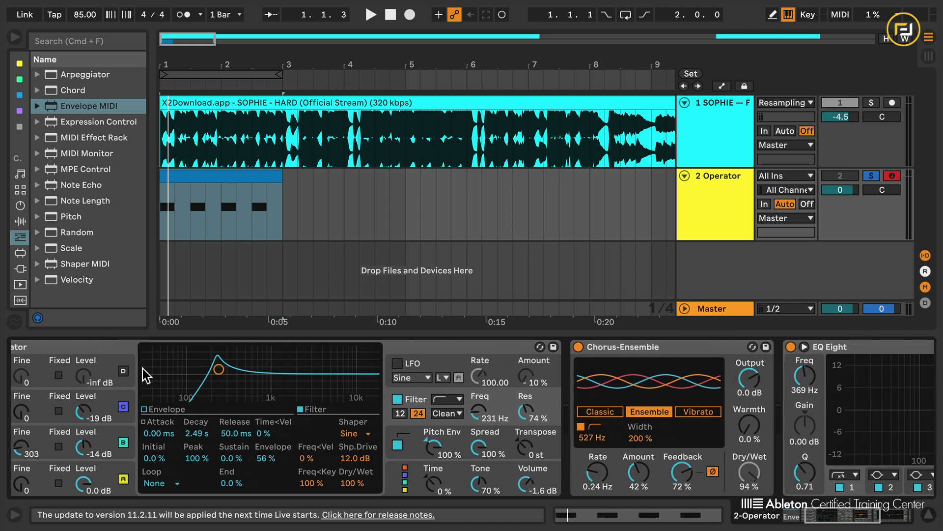
Step: Play the loop repeatedly to examine how the envelope moves the Chorus-Ensemble Dry/Wet
key("space")
left_click_drag(742, 491, 762, 491)
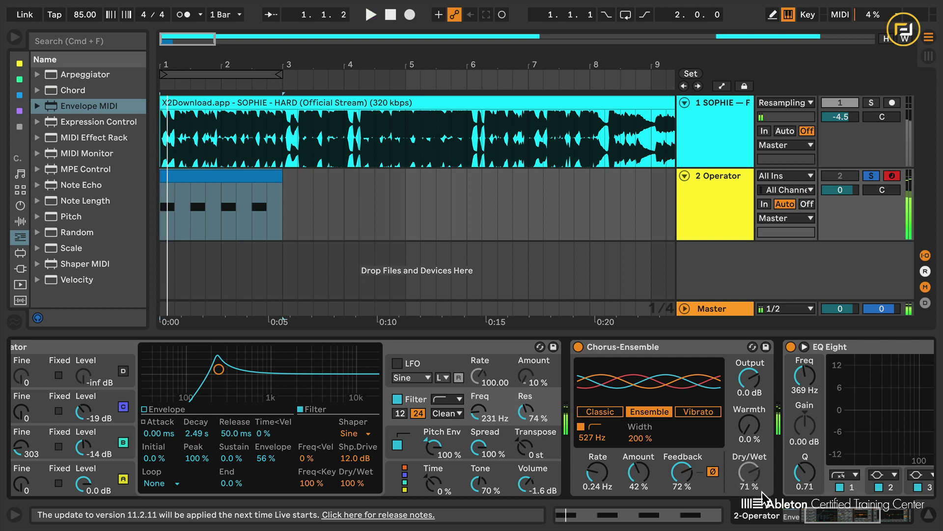
key("space")
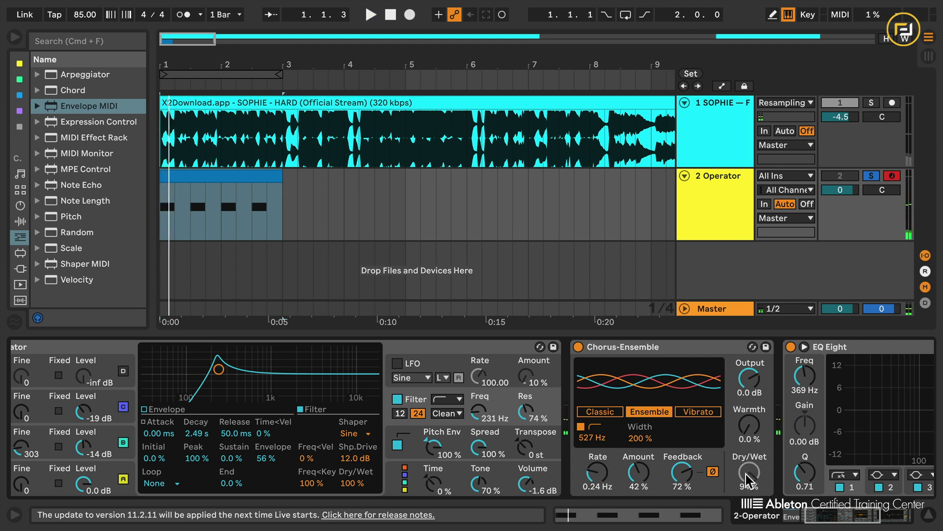
key("space")
key("space")
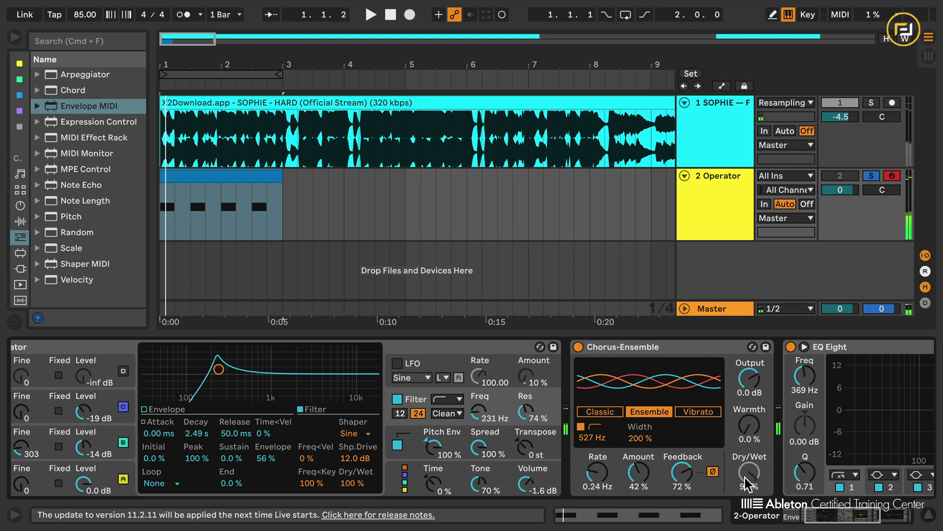
Step: Shape the Envelope MIDI with a 0.10 ms attack, 907 ms decay and -inf dB sustain, then audition it
scroll(745, 477, "left", 10)
left_click_drag(153, 460, 152, 487)
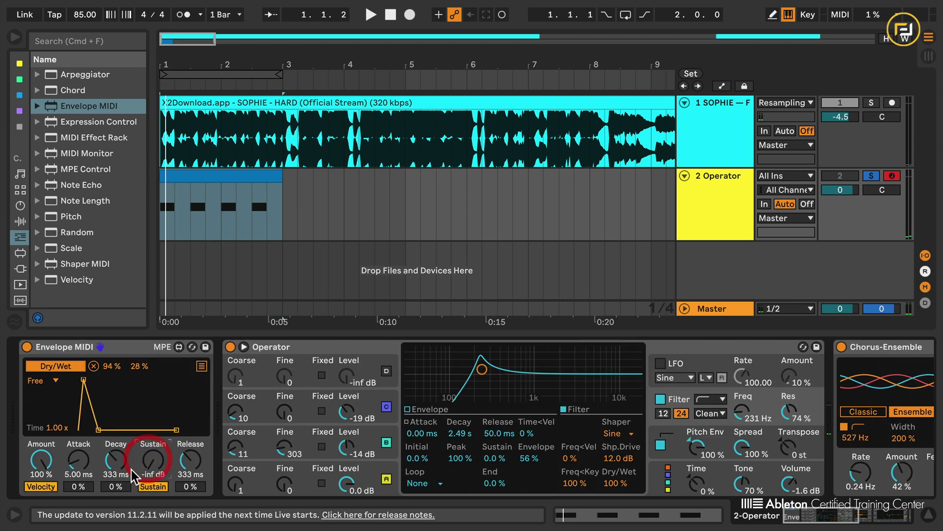
mouse_move(116, 460)
left_mouse_down()
mouse_move(116, 442)
mouse_move(83, 469)
mouse_move(117, 467)
mouse_move(120, 477)
left_mouse_up()
key("space")
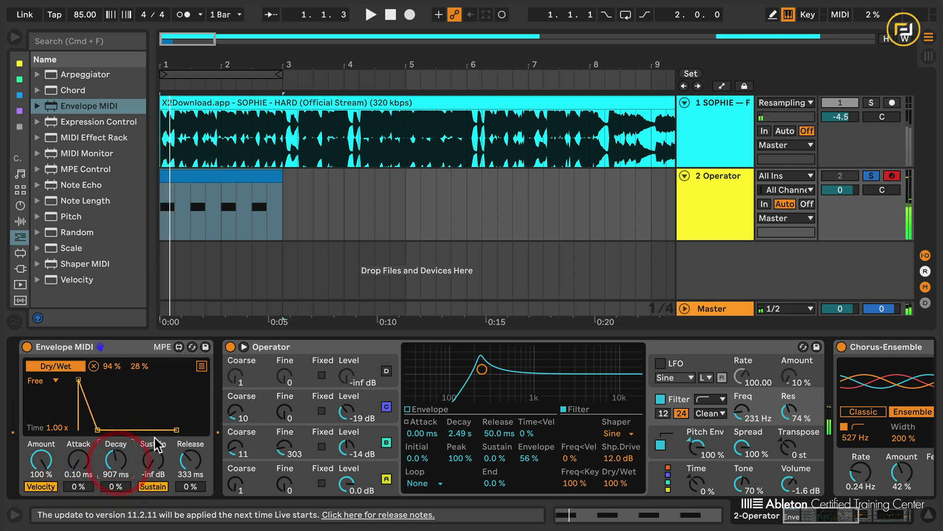
scroll(160, 442, "right", 3)
scroll(158, 442, "right", 1)
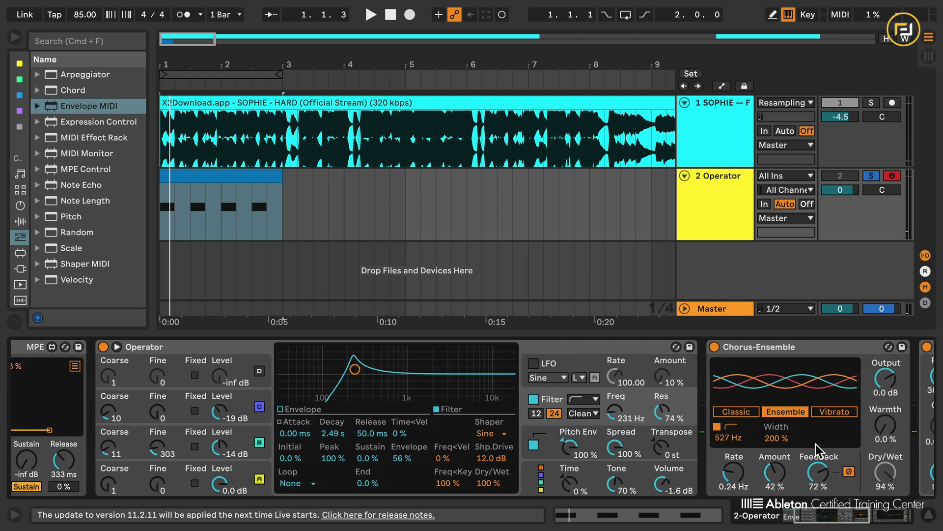
Step: Expand the Envelope MIDI's mapping list, map its second slot to the Chorus-Ensemble Feedback and audition the result
scroll(819, 484, "left", 4)
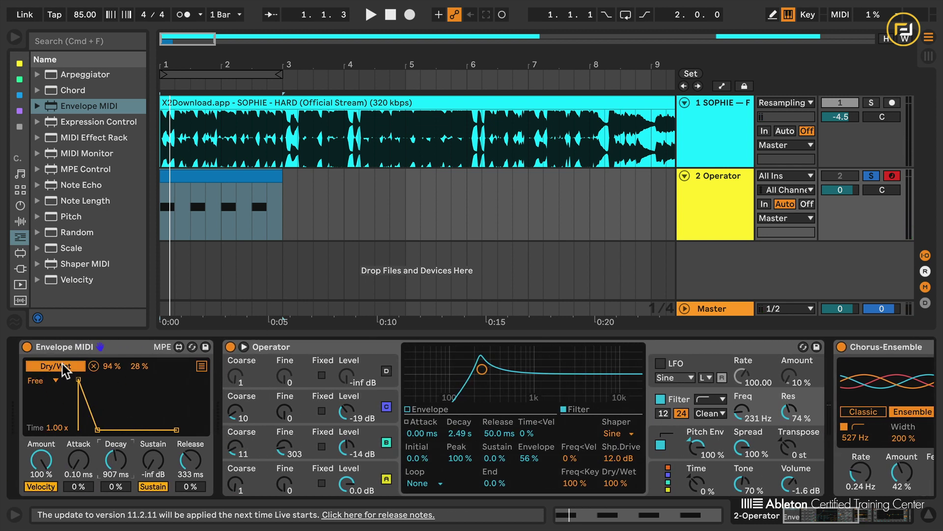
left_click(202, 367)
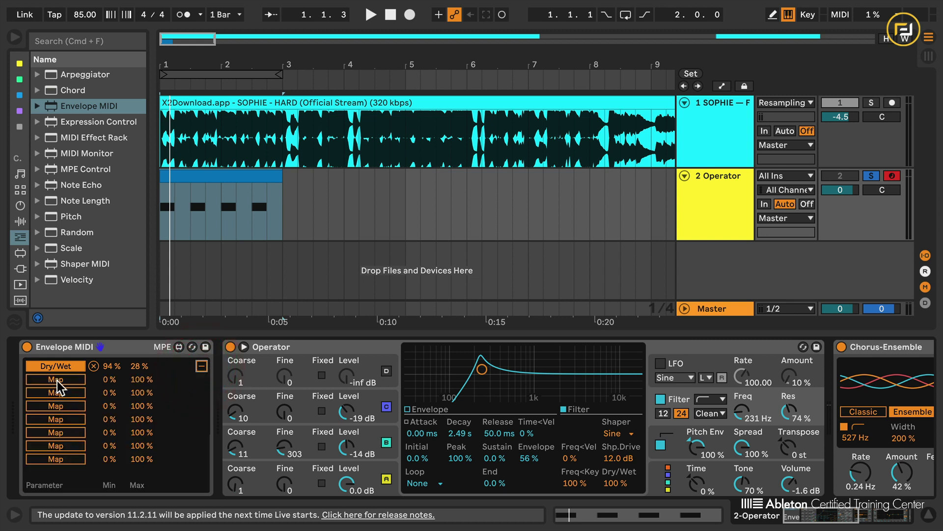
scroll(57, 381, "right", 10)
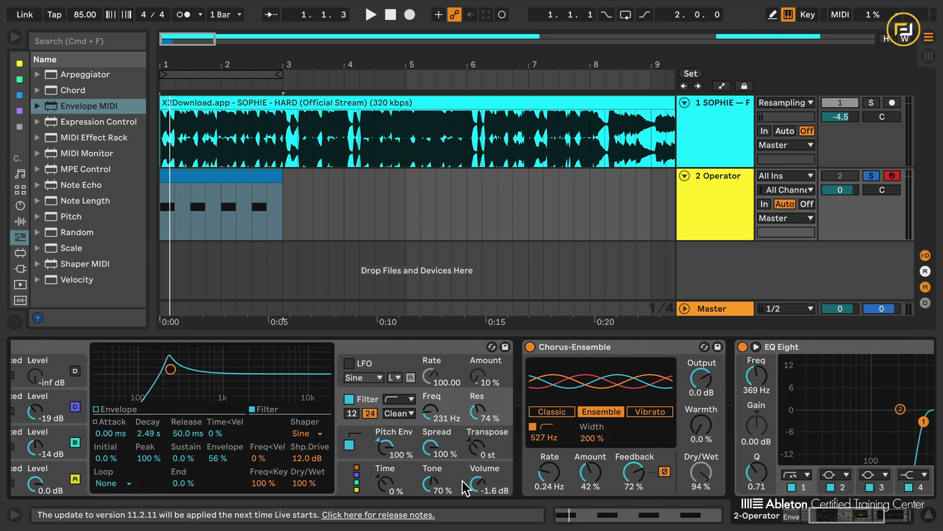
left_click_drag(645, 474, 646, 521)
key("space")
key("space")
key("space")
key("space")
key("space")
key("space")
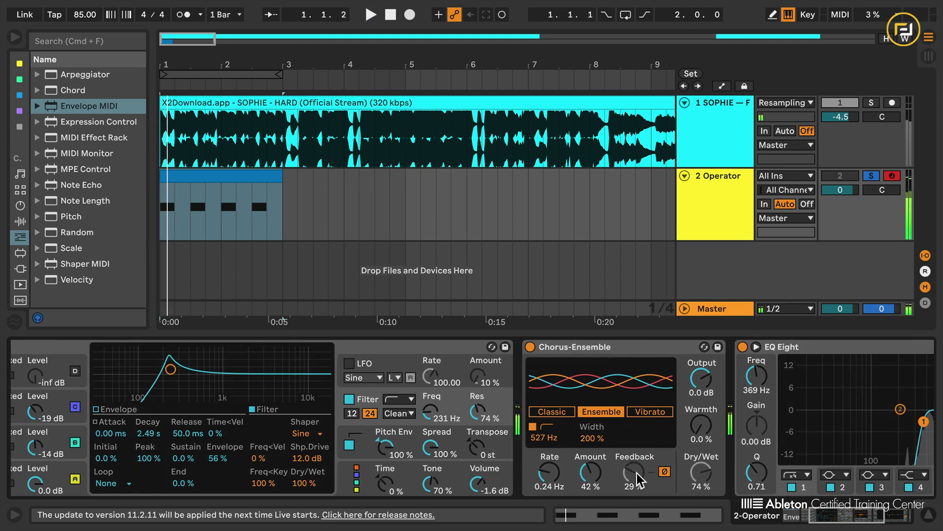
Step: Set the Feedback mapping range to a minimum of 40 % and a maximum of 96 % while auditioning the loop
scroll(636, 473, "left", 10)
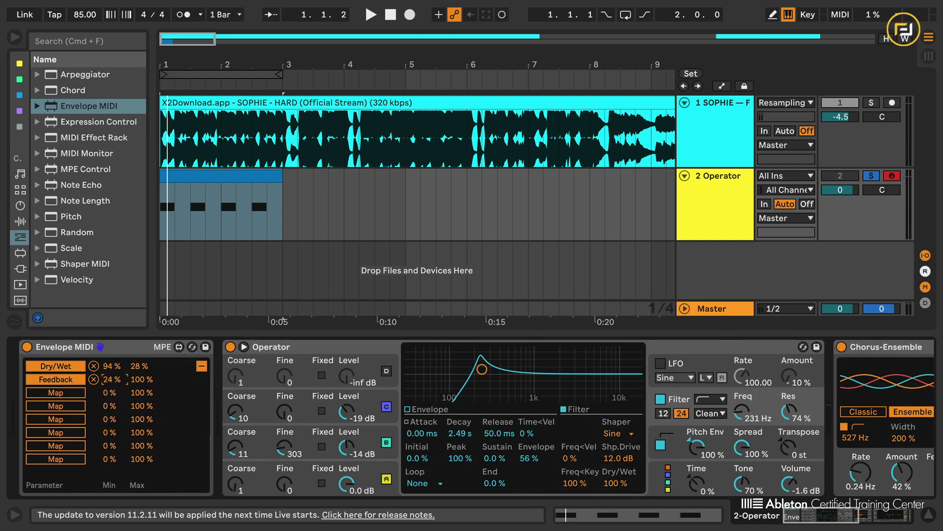
key("space")
left_click_drag(107, 379, 136, 383)
key("space")
key("space")
key("space")
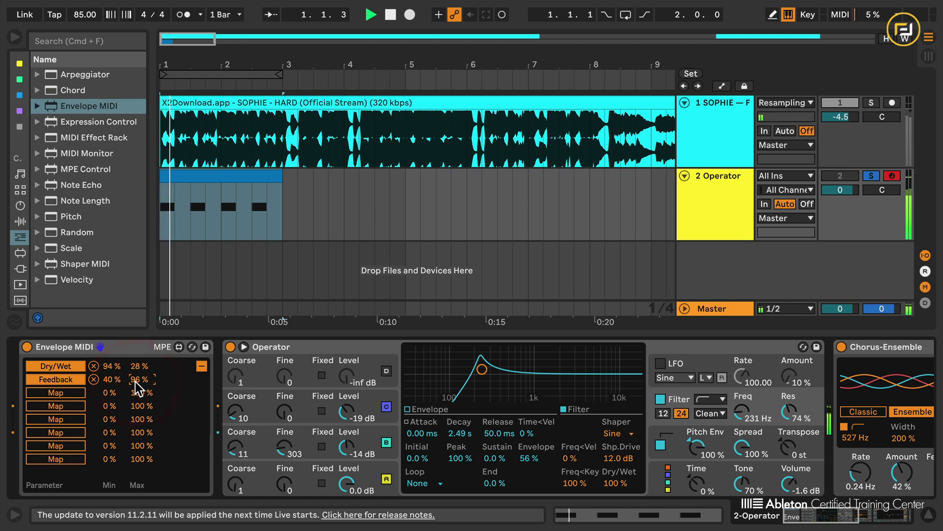
key("space")
Step: Unfold and activate the Audio Effect Rack, and review its Grain Delay, two OTT devices and Drum Buss
scroll(135, 384, "right", 10)
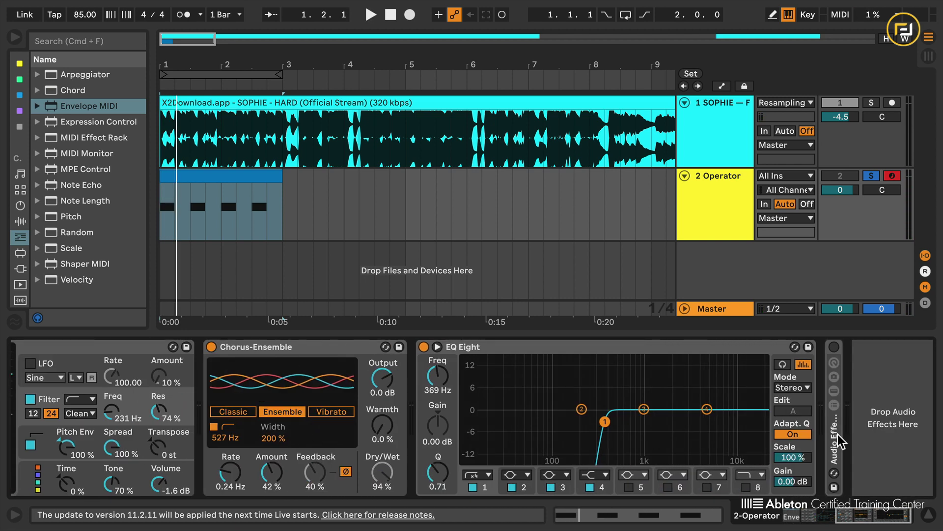
double_click(841, 445)
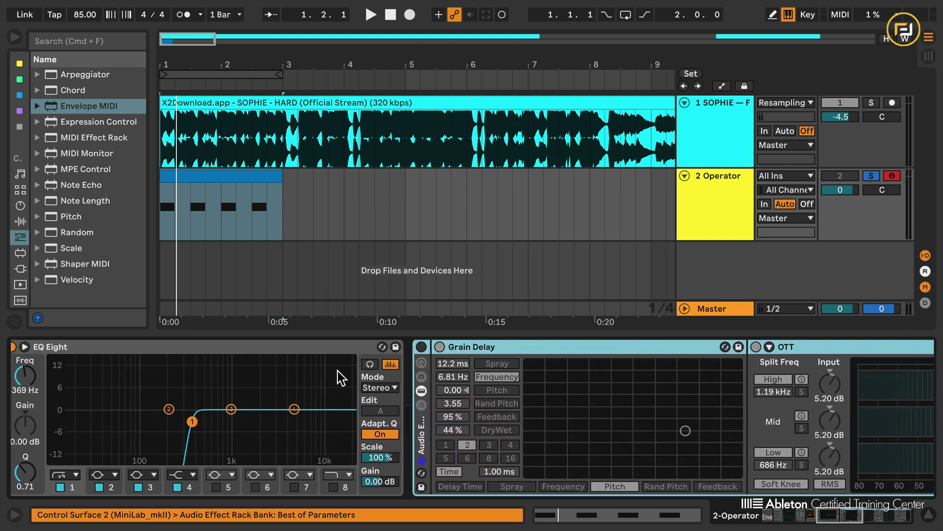
left_click(418, 348)
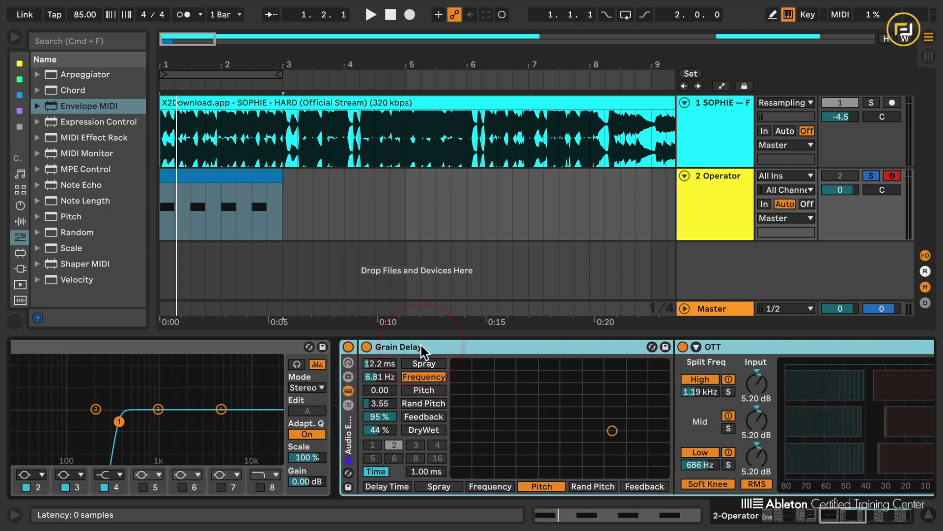
left_click(417, 349)
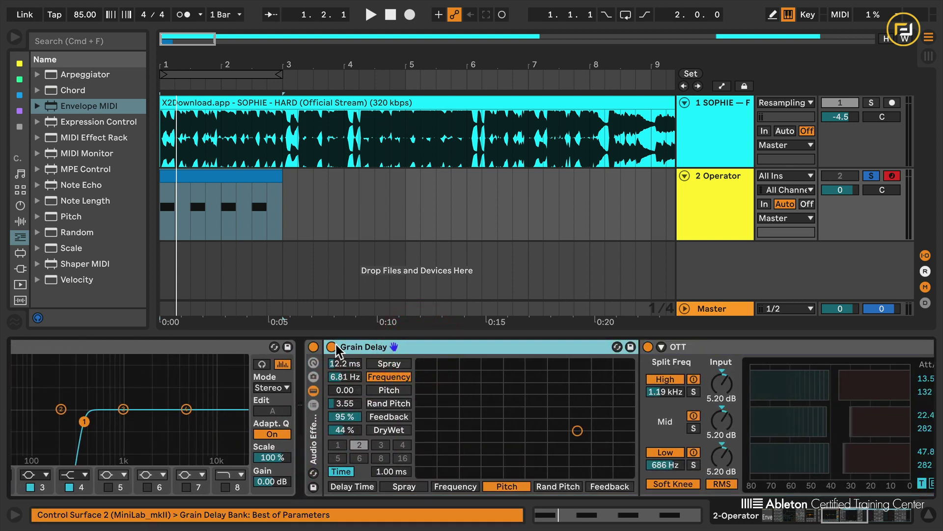
scroll(356, 368, "right", 5)
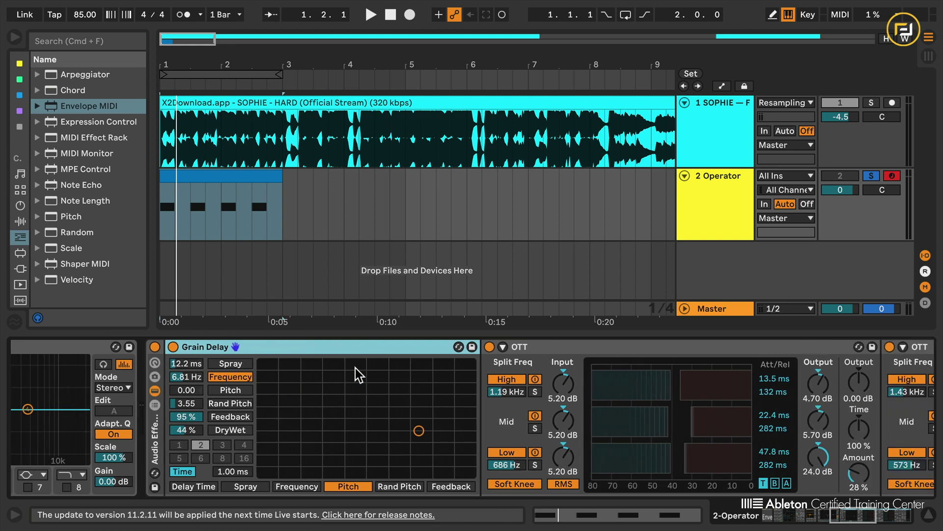
scroll(355, 368, "right", 3)
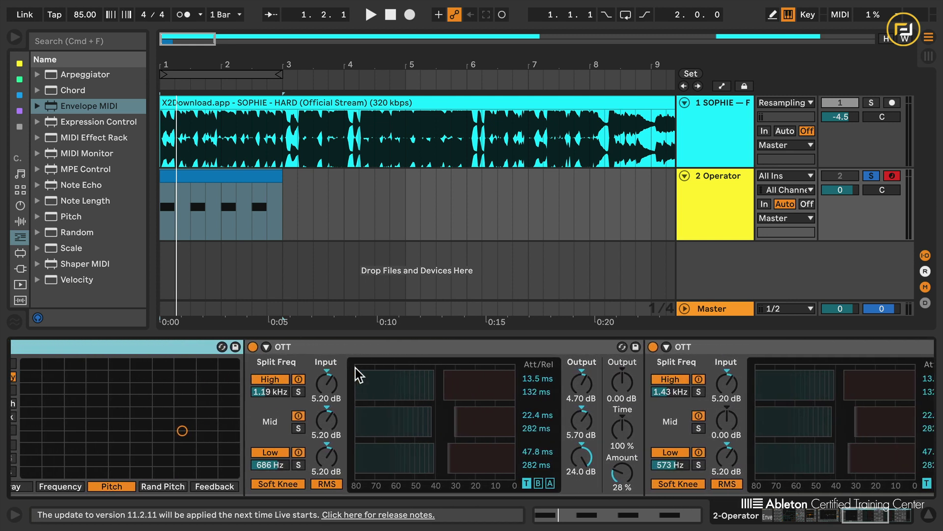
scroll(448, 368, "right", 4)
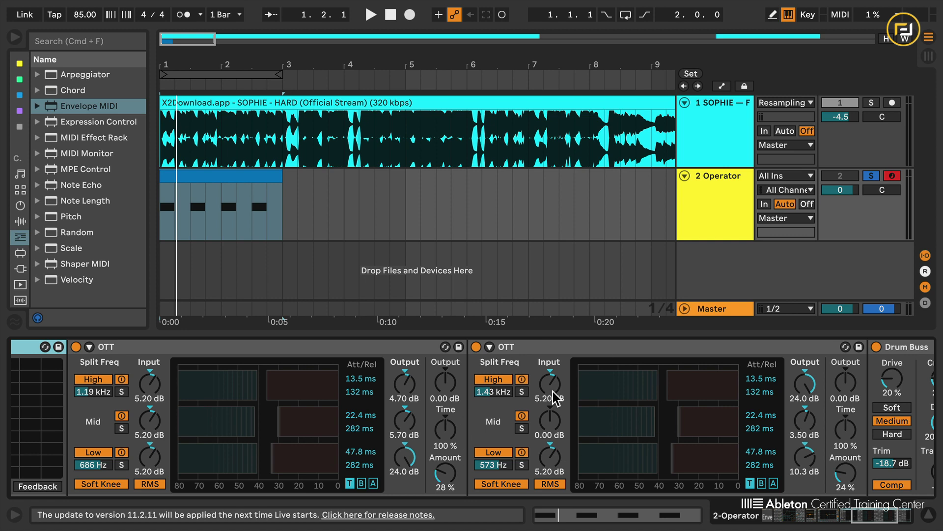
scroll(543, 402, "right", 5)
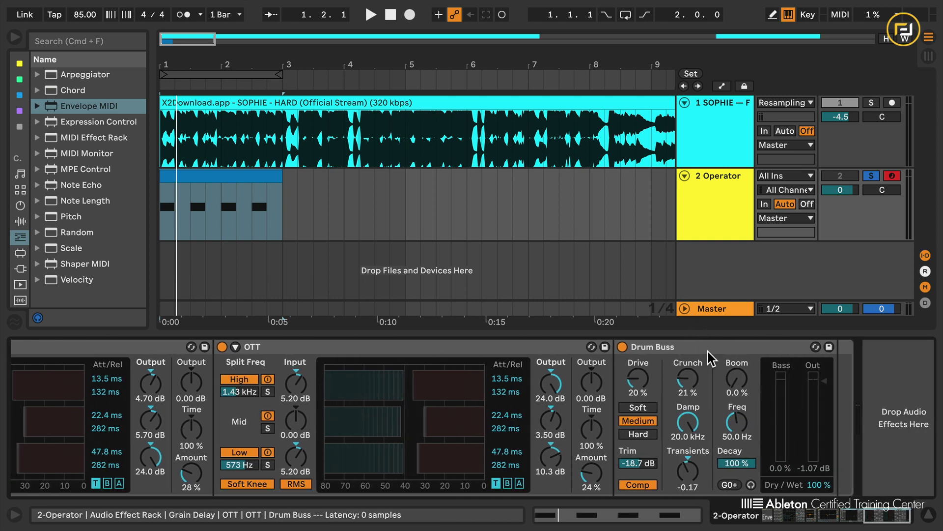
Step: Bypass and re-enable the Audio Effect Rack during playback to compare the sound with and without it
scroll(708, 351, "left", 15)
key("space")
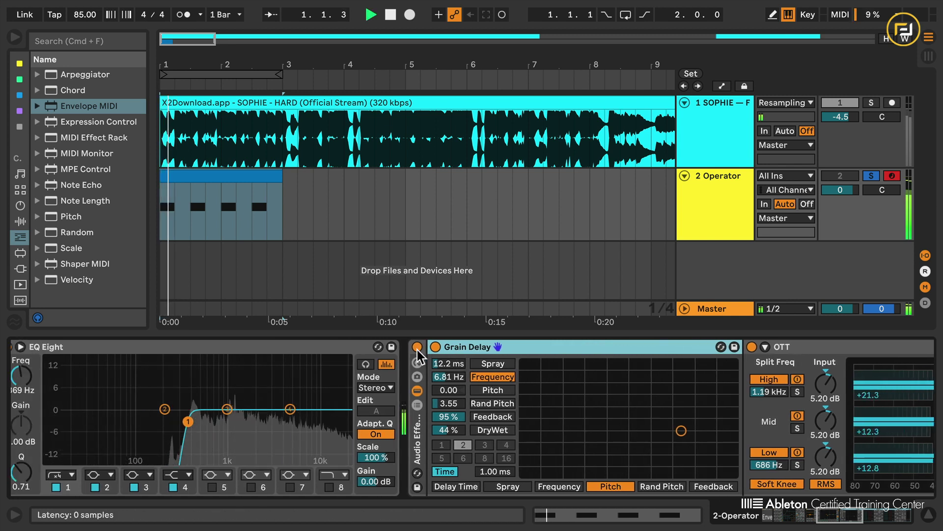
left_click(417, 347)
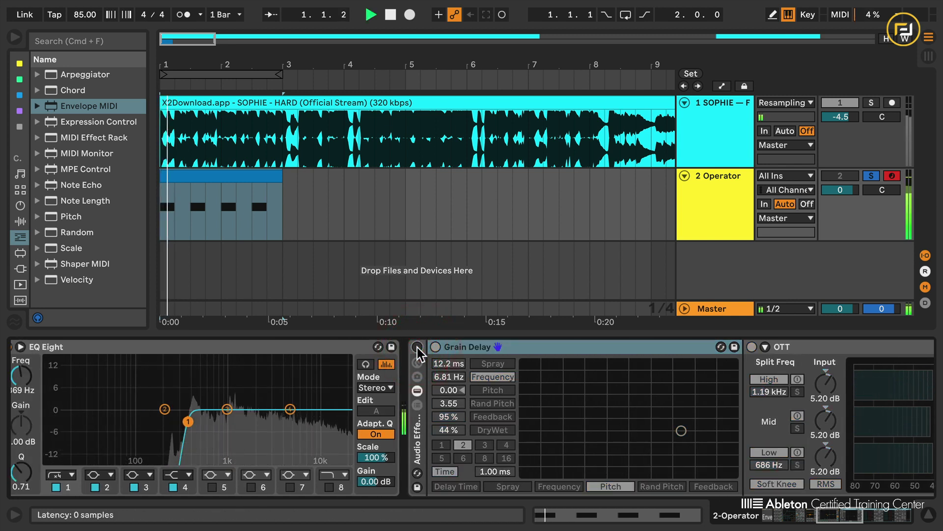
left_click(417, 347)
key("space")
key("space")
key("space")
key("space")
key("space")
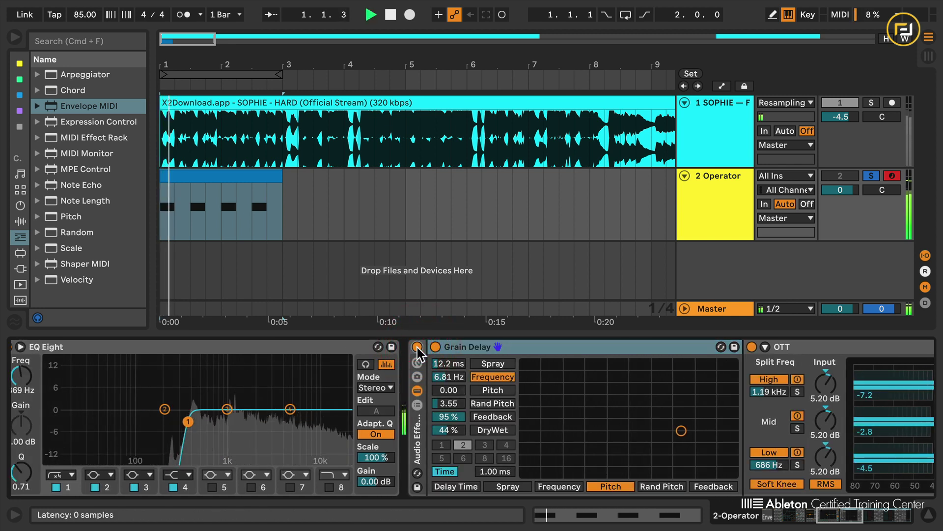
key("space")
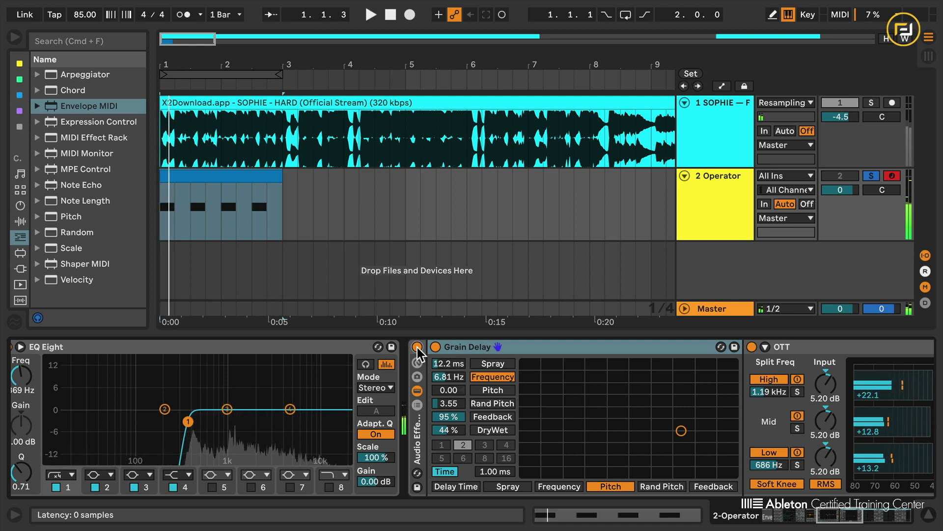